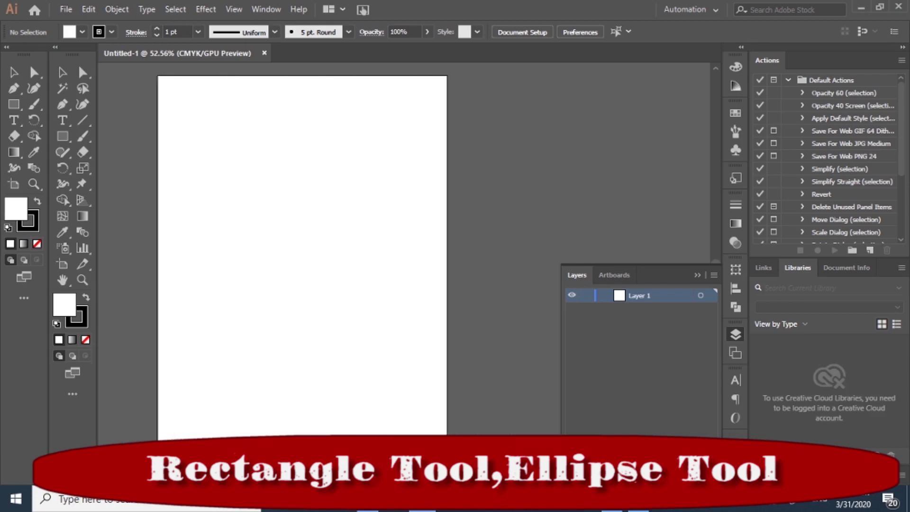
# Step: Widen the artboard to the right with the Artboard tool
pyautogui.click(15, 183)
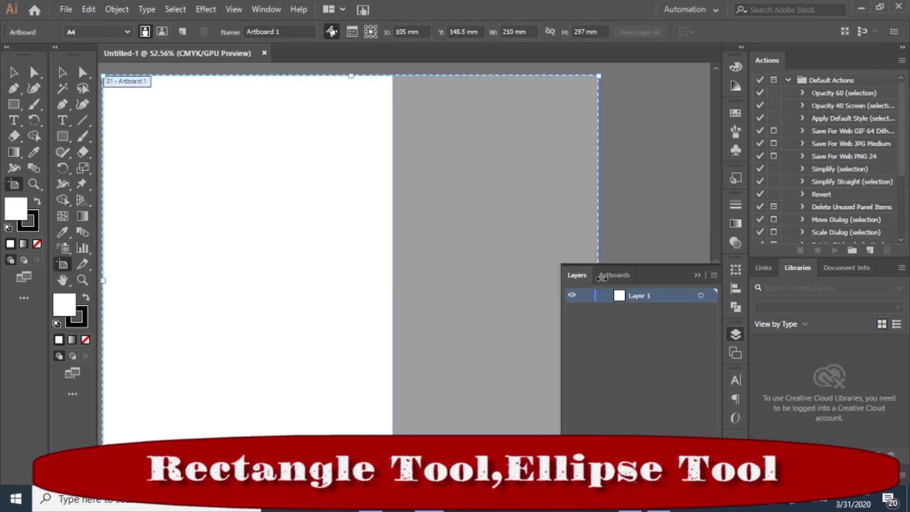
pyautogui.moveTo(392, 281); pyautogui.dragTo(623, 280)
pyautogui.press('Escape')
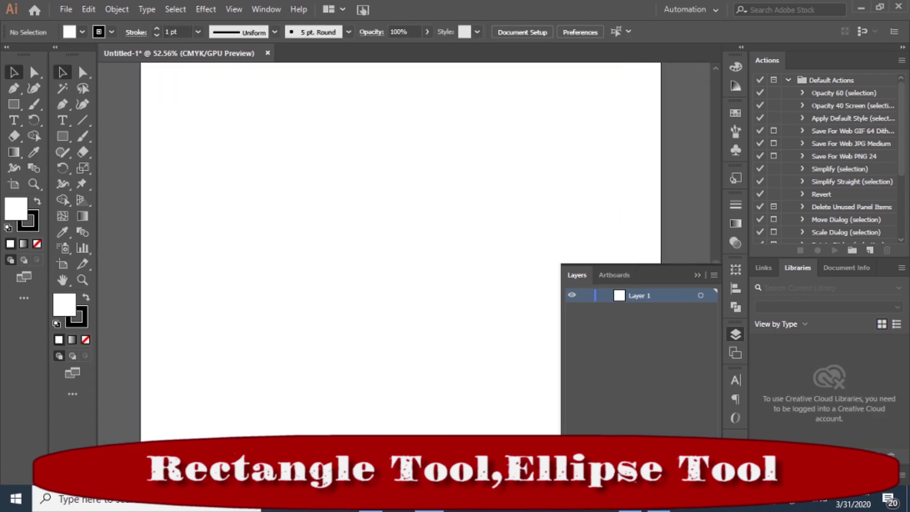
pyautogui.click(726, 249)
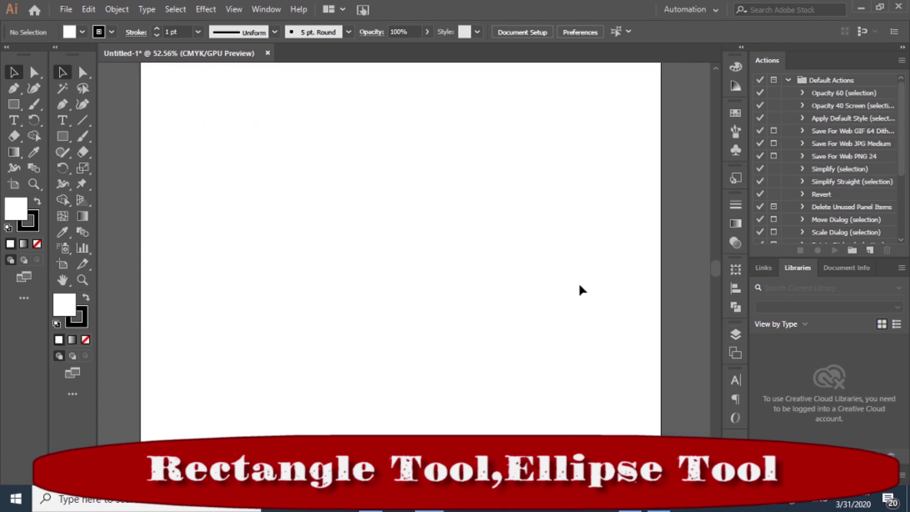
# Step: Draw a long thin deep-blue bar across the artboard and extend it downward
pyautogui.click(14, 105)
pyautogui.moveTo(172, 264); pyautogui.dragTo(619, 273)
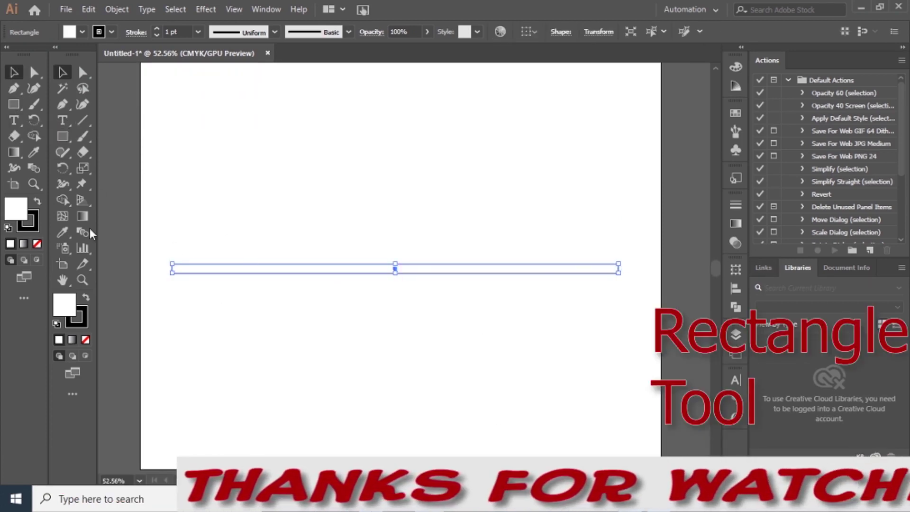
pyautogui.doubleClick(13, 212)
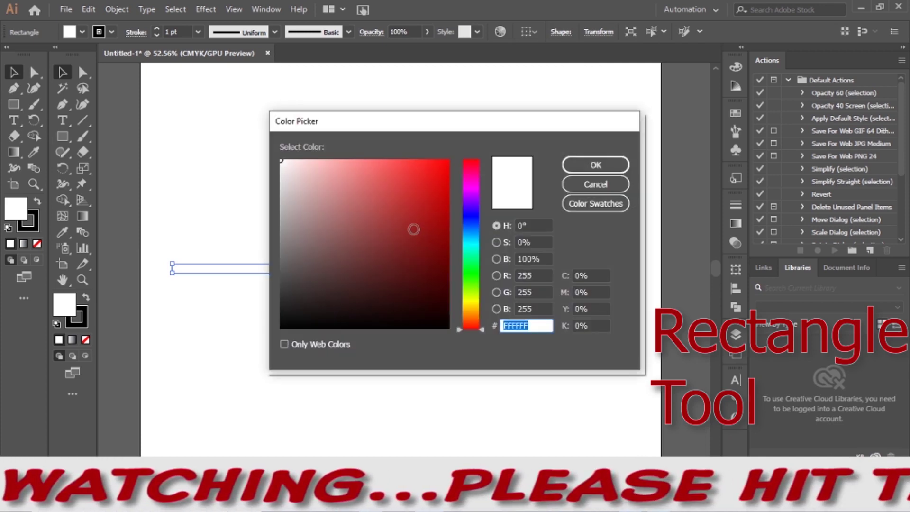
pyautogui.click(464, 215)
pyautogui.moveTo(417, 193); pyautogui.dragTo(434, 205)
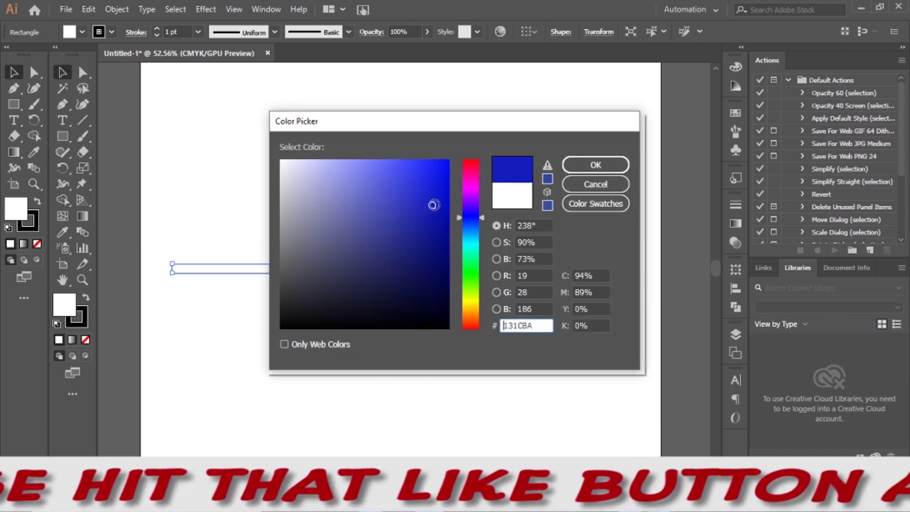
pyautogui.click(608, 168)
pyautogui.moveTo(406, 273); pyautogui.dragTo(416, 291)
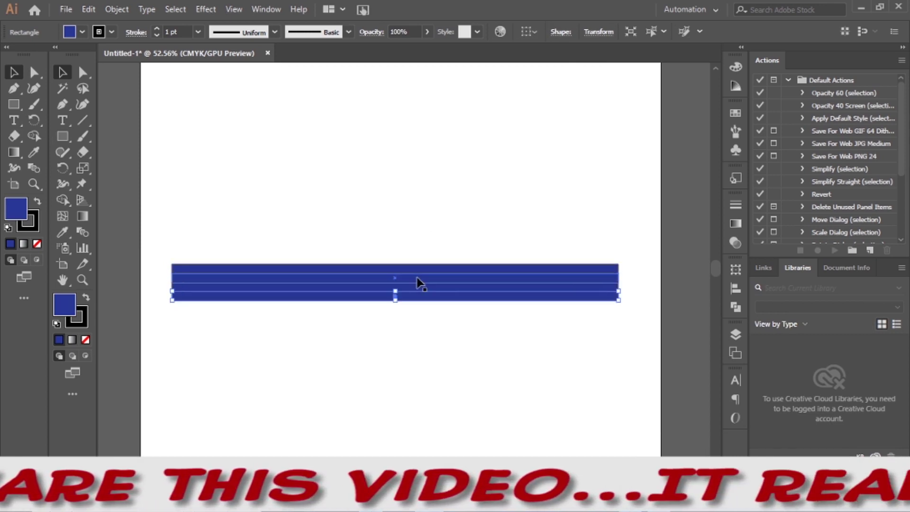
# Step: Confirm the strip colours and give the bottom strip a lighter blue fill
pyautogui.doubleClick(21, 211)
pyautogui.click(571, 169)
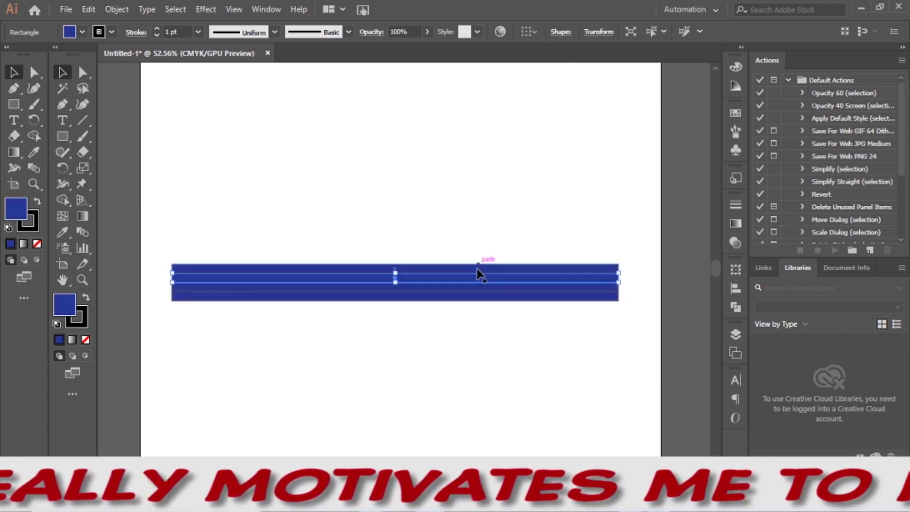
pyautogui.click(472, 288)
pyautogui.doubleClick(16, 209)
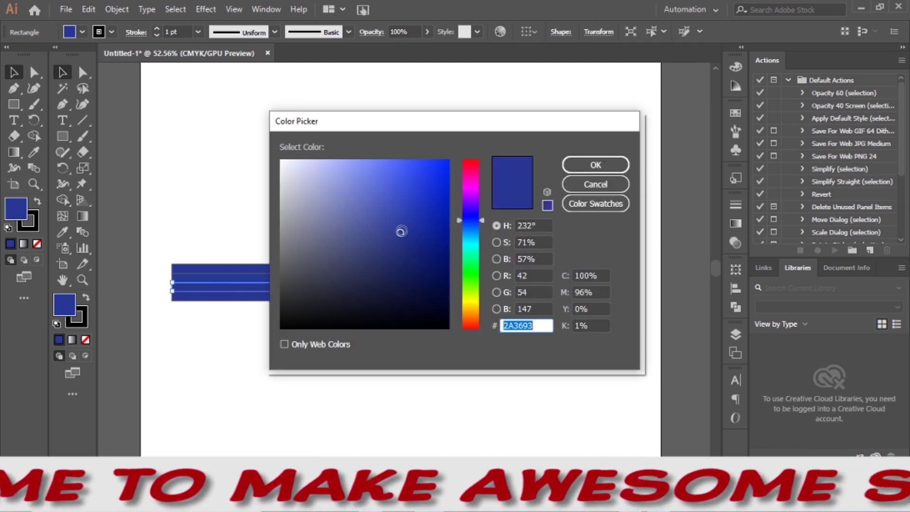
pyautogui.click(599, 164)
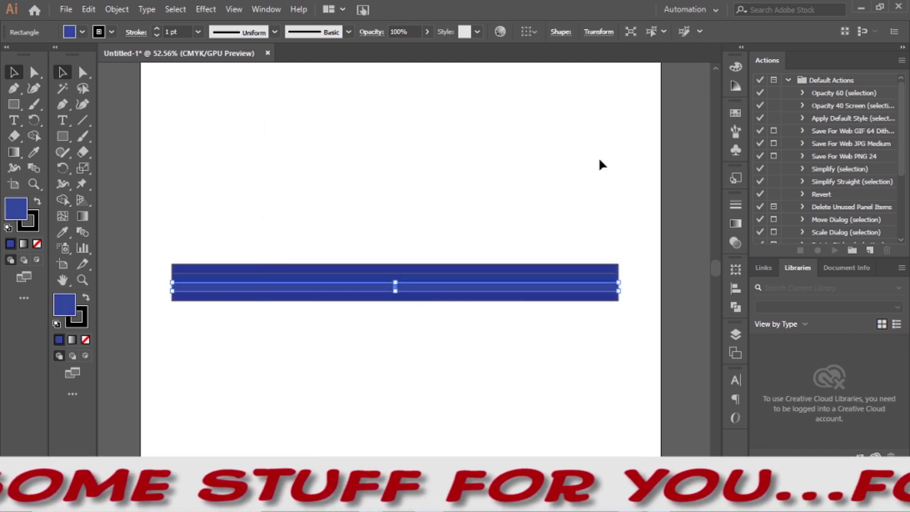
pyautogui.click(522, 296)
pyautogui.doubleClick(16, 209)
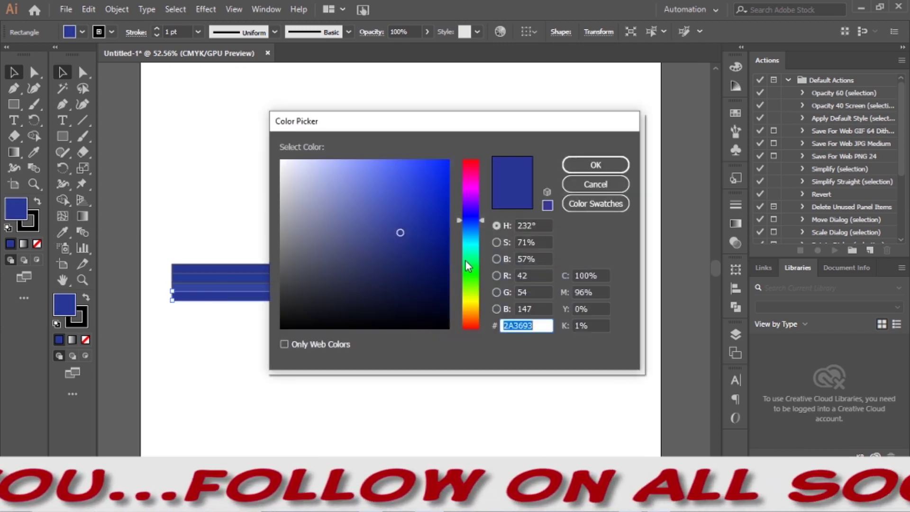
pyautogui.click(368, 211)
pyautogui.click(598, 164)
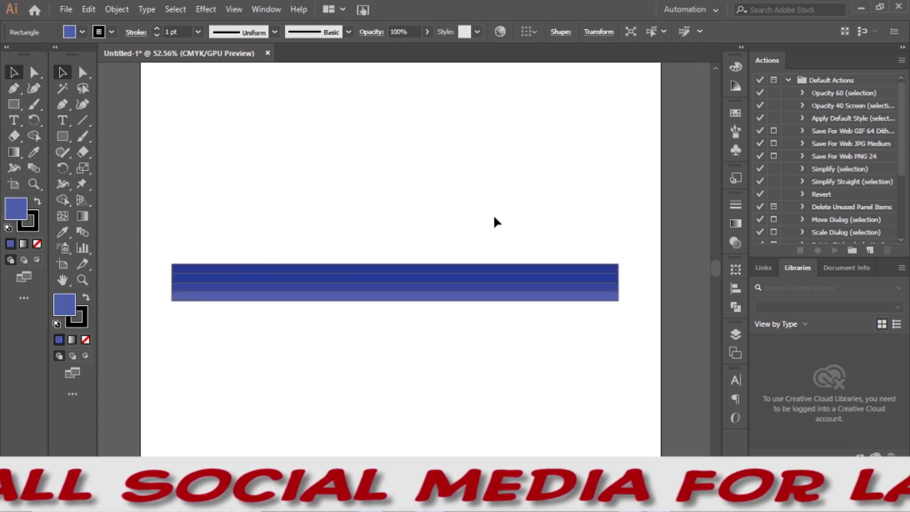
# Step: Remove the stroke from all strips of the bar, setting it to None
pyautogui.moveTo(294, 238); pyautogui.dragTo(331, 309)
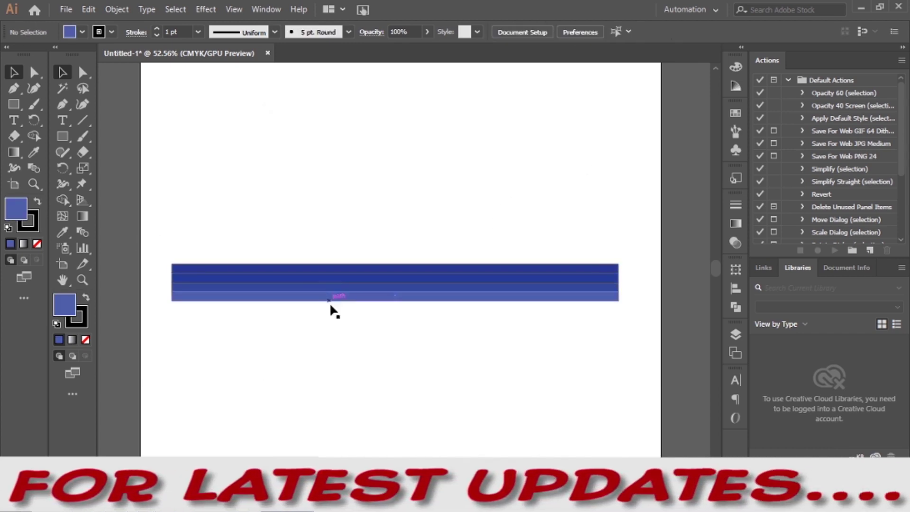
pyautogui.click(36, 217)
pyautogui.click(37, 244)
pyautogui.click(238, 193)
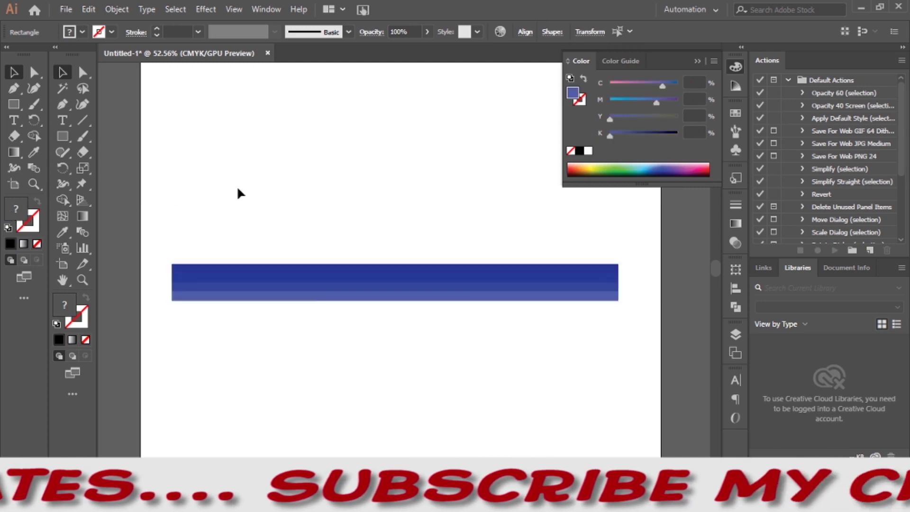
# Step: Extend the artboard's top edge upward using Shift+O
pyautogui.scroll(2, 498, 385)
pyautogui.scroll(2, 498, 384)
pyautogui.scroll(2, 514, 372)
pyautogui.hotkey('shift', 'o')
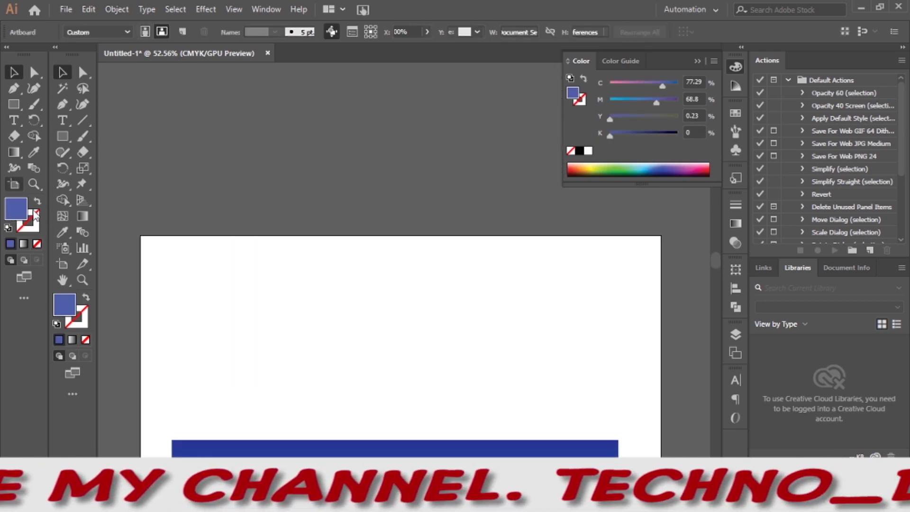
pyautogui.moveTo(401, 235); pyautogui.dragTo(401, 85)
pyautogui.press('Escape')
pyautogui.click(698, 61)
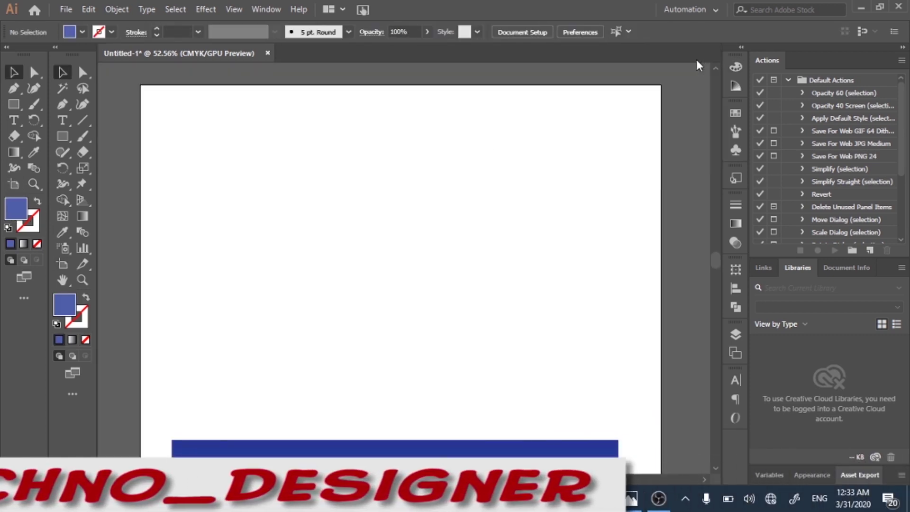
pyautogui.scroll(-3, 550, 242)
# Step: Draw a tall blue vertical tower rising from the bar's left end
pyautogui.press('m')
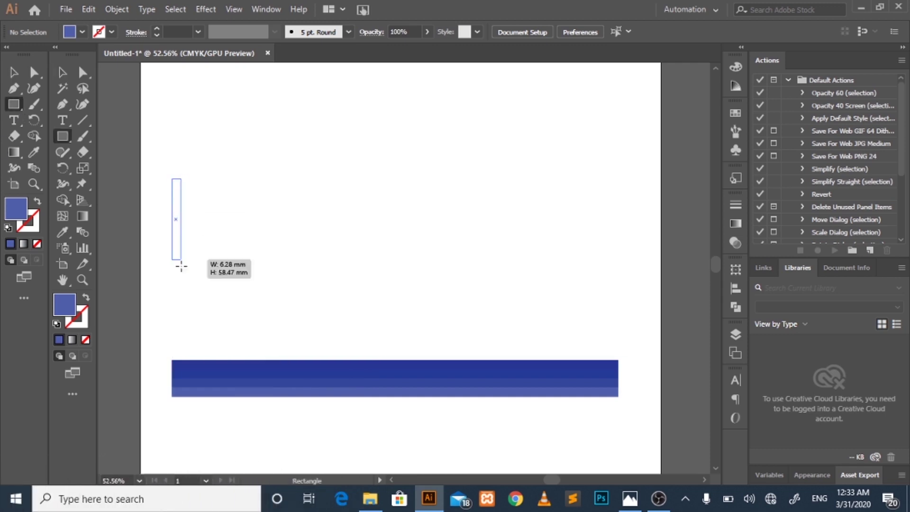
pyautogui.moveTo(181, 266); pyautogui.dragTo(204, 361)
pyautogui.press('v')
pyautogui.click(243, 280)
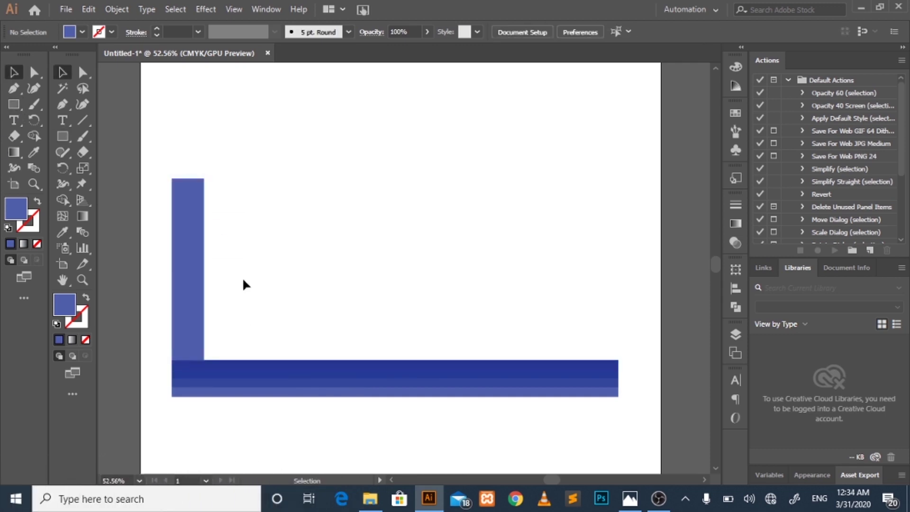
pyautogui.click(223, 363)
pyautogui.keyDown('alt'); pyautogui.click(383, 357); pyautogui.keyUp('alt')
pyautogui.click(234, 281)
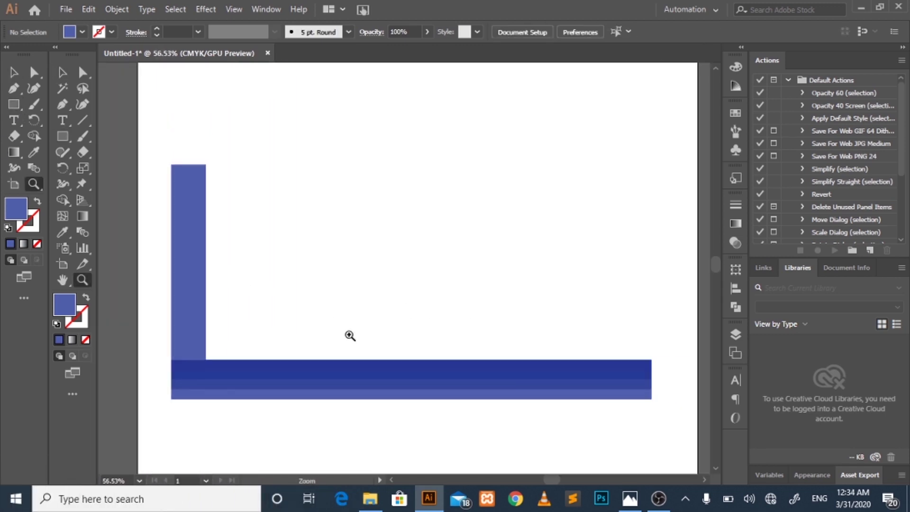
pyautogui.keyDown('alt'); pyautogui.click(350, 335); pyautogui.keyUp('alt')
pyautogui.press('v')
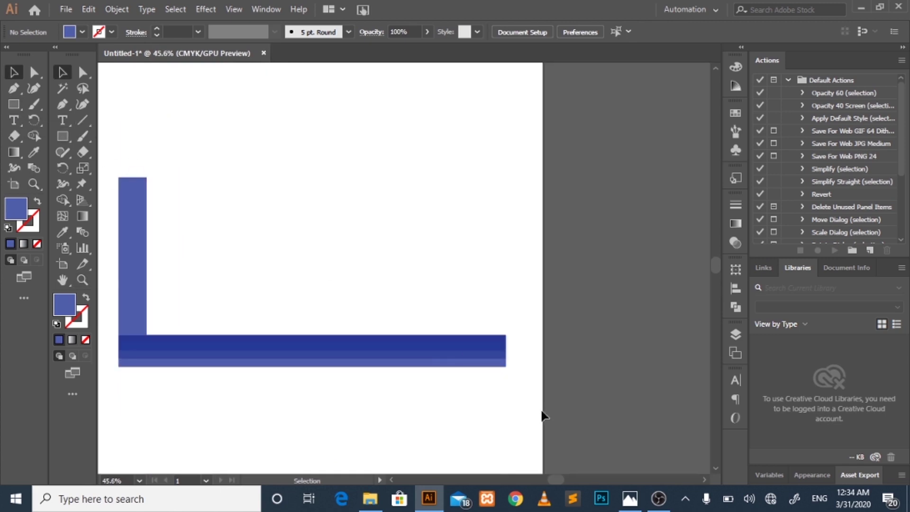
# Step: Draw a circle and delete its bottom anchor to make a half-circle dome
pyautogui.moveTo(554, 482); pyautogui.dragTo(553, 484)
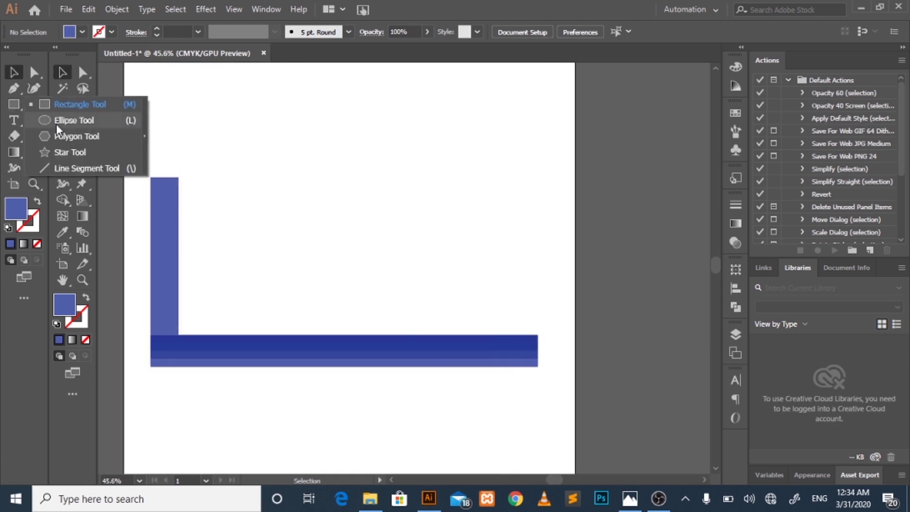
pyautogui.moveTo(22, 102); pyautogui.dragTo(57, 122)
pyautogui.moveTo(315, 171); pyautogui.dragTo(323, 180)
pyautogui.press('a')
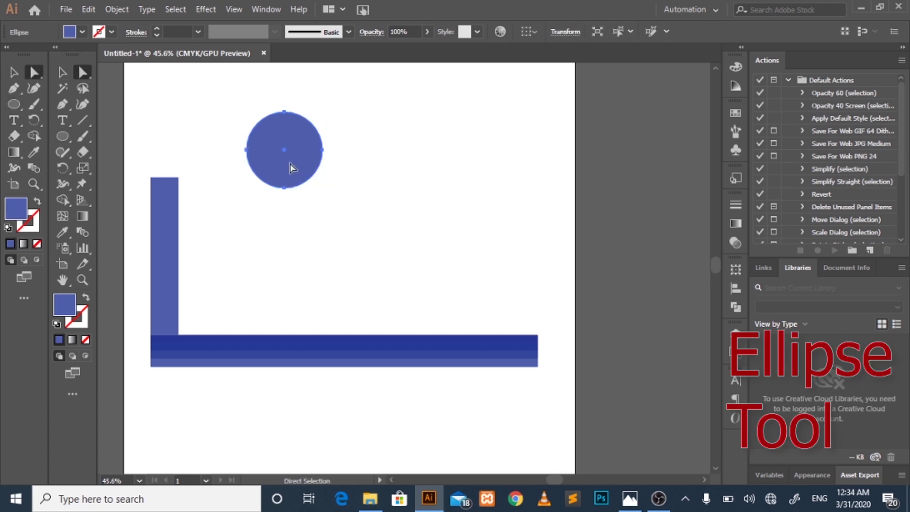
pyautogui.click(287, 188)
pyautogui.press('Delete')
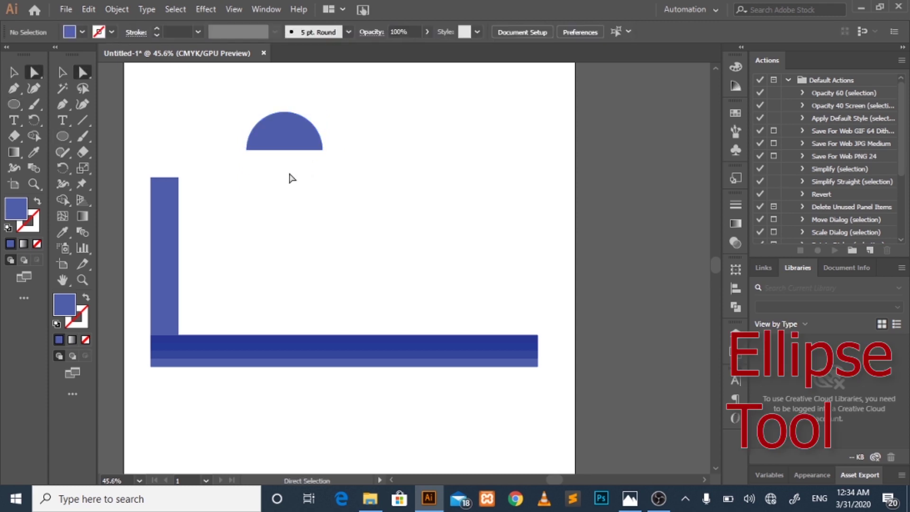
# Step: Add a near-black strip under the dome and place both on the tower
pyautogui.moveTo(15, 104); pyautogui.dragTo(44, 101)
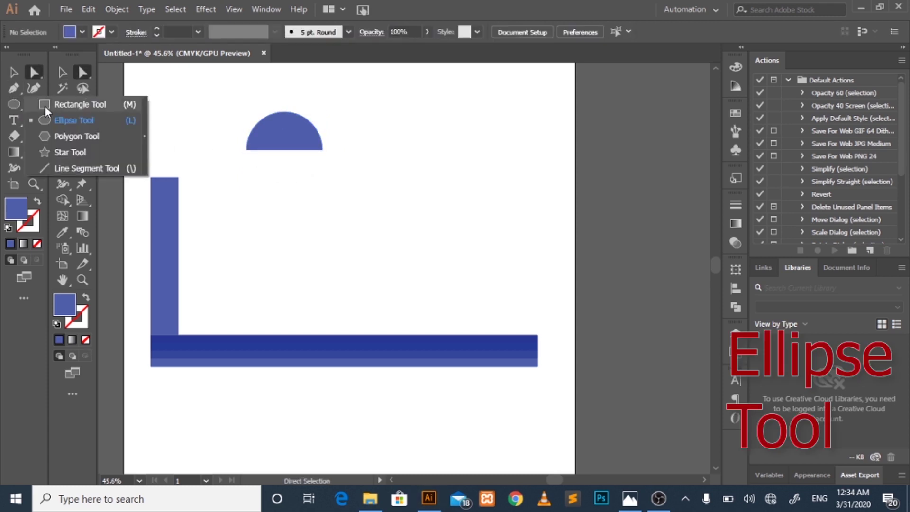
pyautogui.moveTo(247, 150); pyautogui.dragTo(323, 157)
pyautogui.press('v')
pyautogui.doubleClick(19, 209)
pyautogui.write('101321')
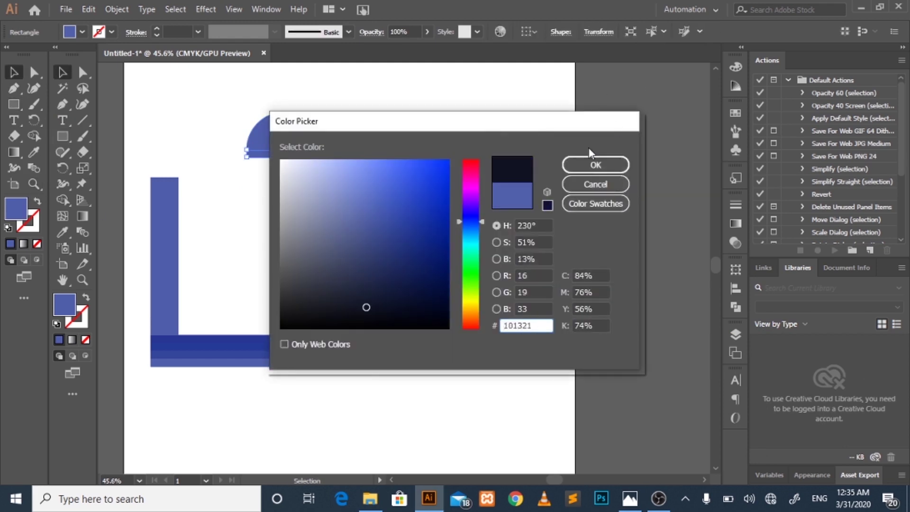
pyautogui.click(596, 164)
pyautogui.moveTo(244, 138)
pyautogui.mouseDown()
pyautogui.moveTo(306, 156)
pyautogui.moveTo(190, 159)
pyautogui.mouseUp()
pyautogui.click(471, 303)
pyautogui.moveTo(630, 499)
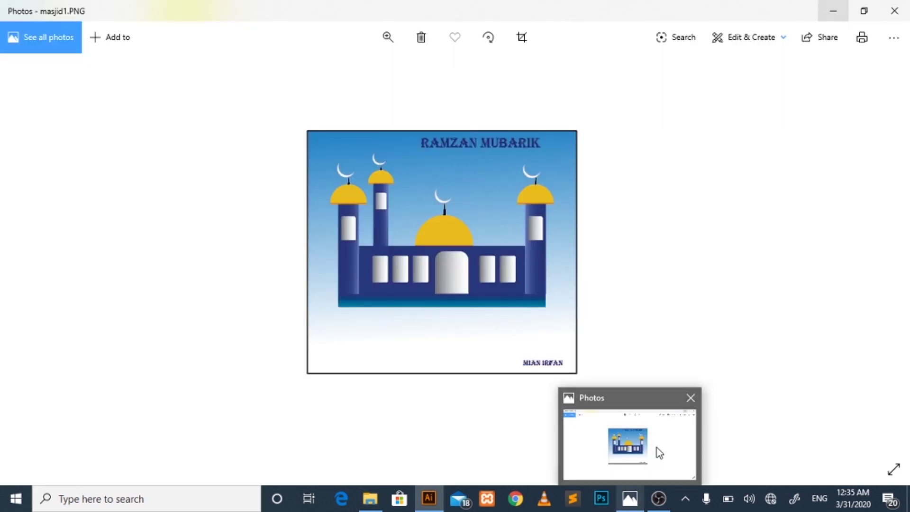
# Step: Resize the dark base strip and fill the dome with yellow FFFF00
pyautogui.scroll(2, 137, 142)
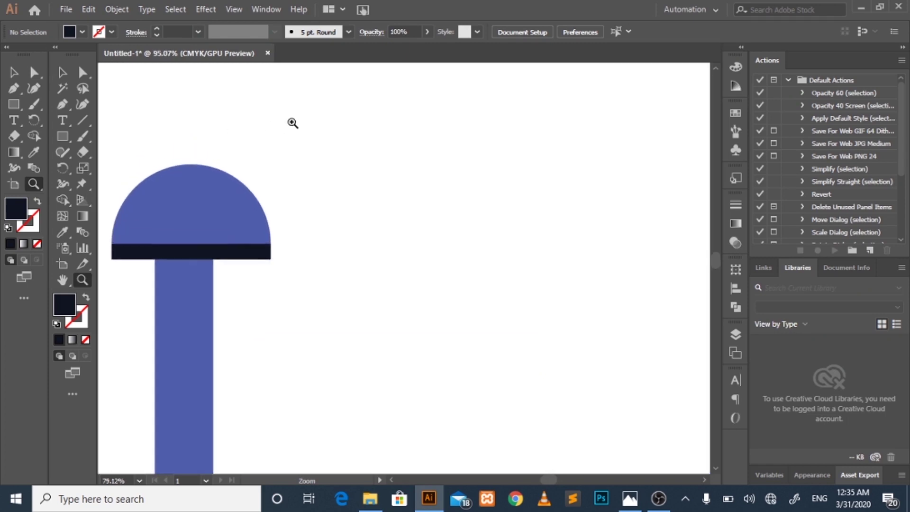
pyautogui.click(189, 259)
pyautogui.moveTo(196, 265); pyautogui.dragTo(196, 263)
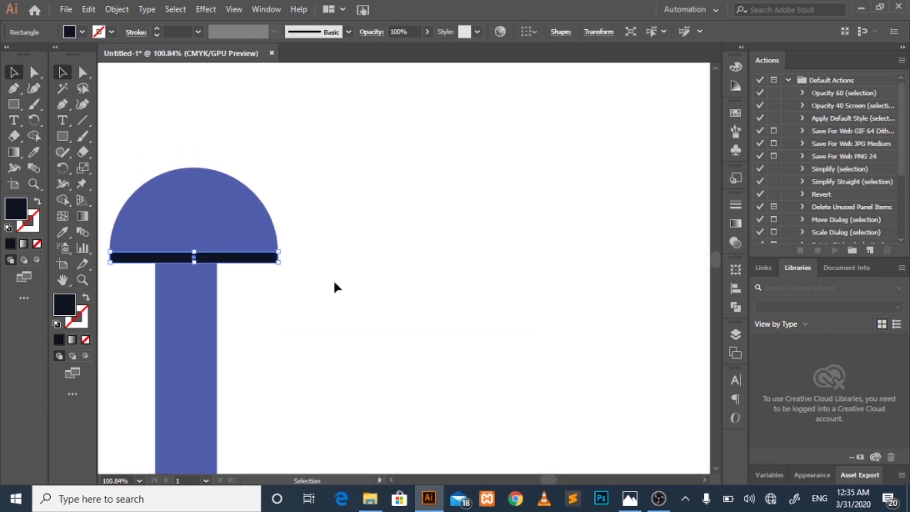
pyautogui.click(254, 245)
pyautogui.doubleClick(19, 207)
pyautogui.moveTo(471, 223); pyautogui.dragTo(470, 300)
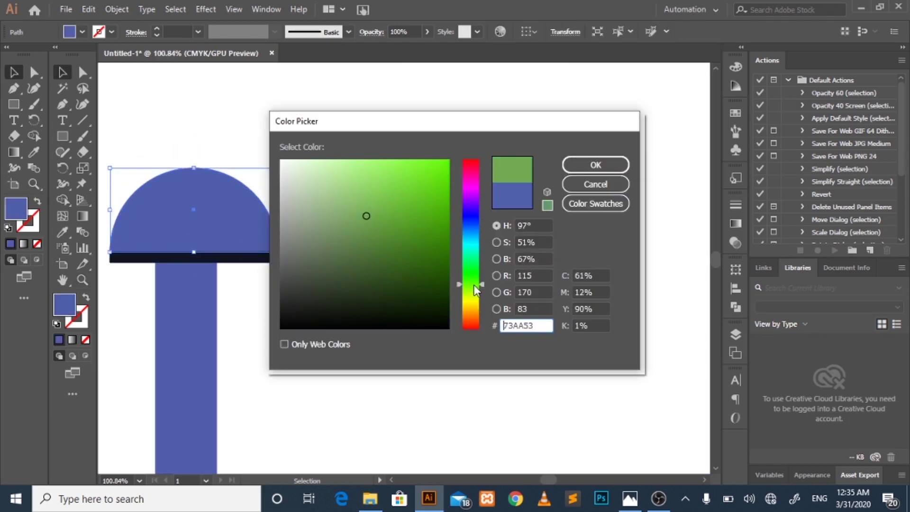
pyautogui.write('FFFF00')
pyautogui.click(596, 165)
pyautogui.click(379, 251)
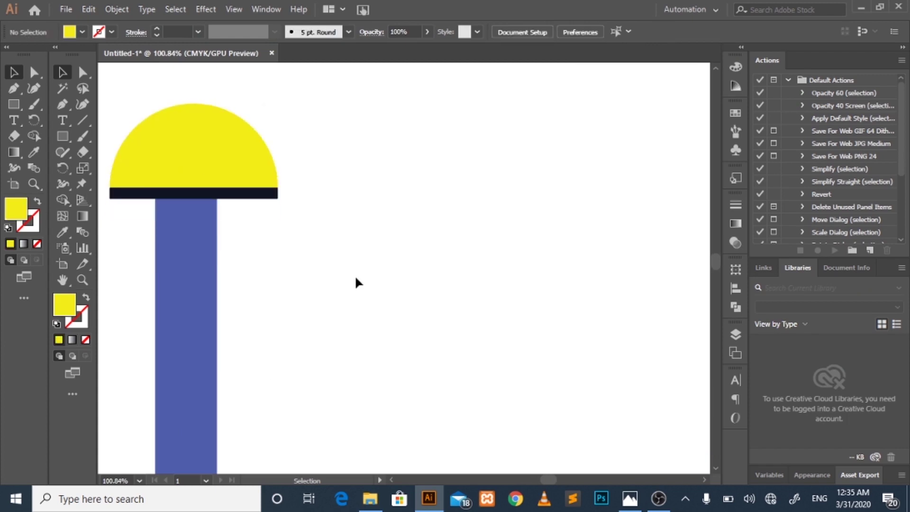
# Step: Group the dome with its black bar, shrink it and move it onto the tower top
pyautogui.scroll(-3, 246, 246)
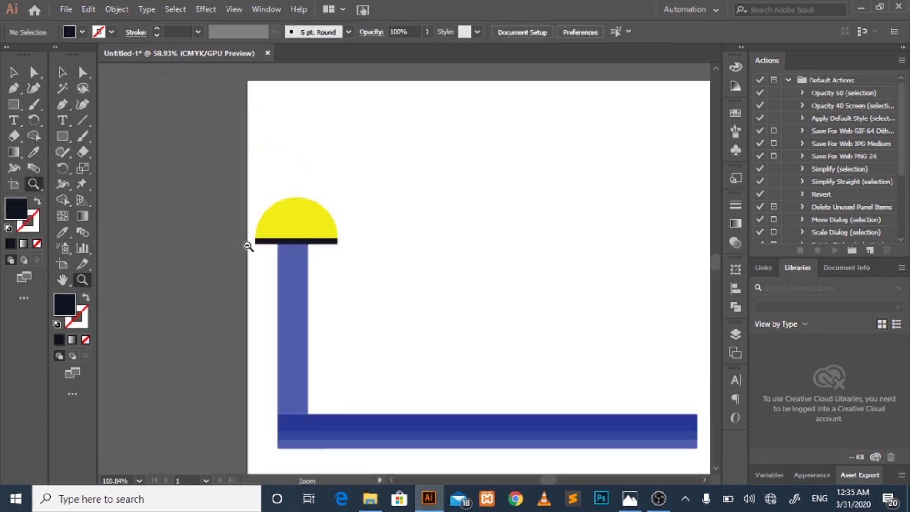
pyautogui.scroll(2, 341, 219)
pyautogui.click(235, 176)
pyautogui.keyDown('shift'); pyautogui.click(219, 154); pyautogui.keyUp('shift')
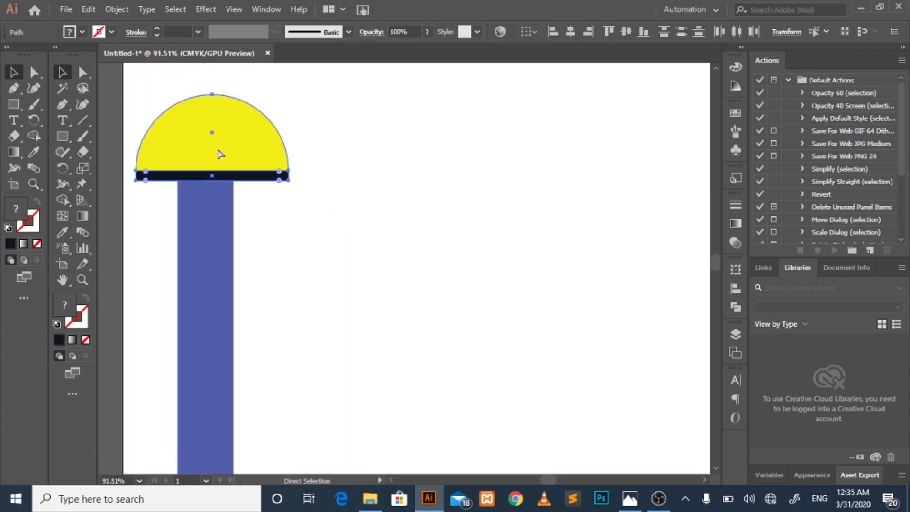
pyautogui.click(121, 12)
pyautogui.click(180, 84)
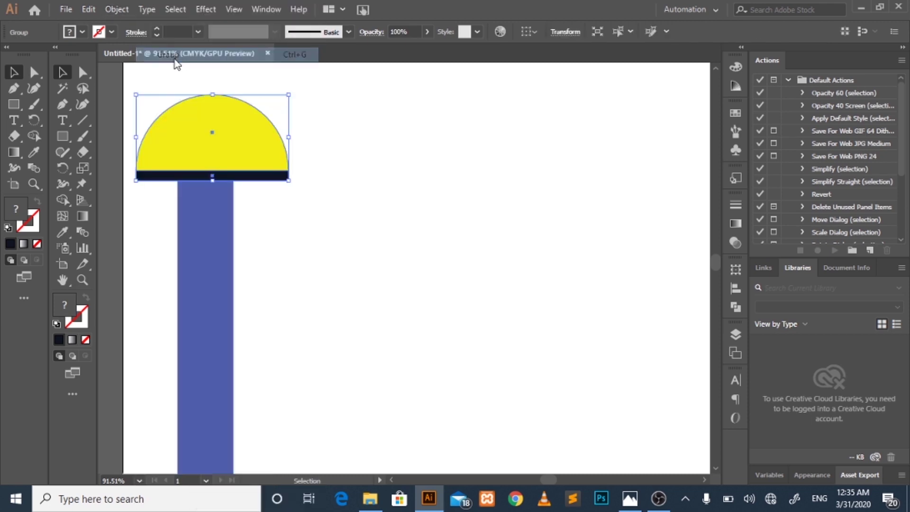
pyautogui.moveTo(287, 179); pyautogui.dragTo(271, 171)
pyautogui.moveTo(230, 134); pyautogui.dragTo(229, 144)
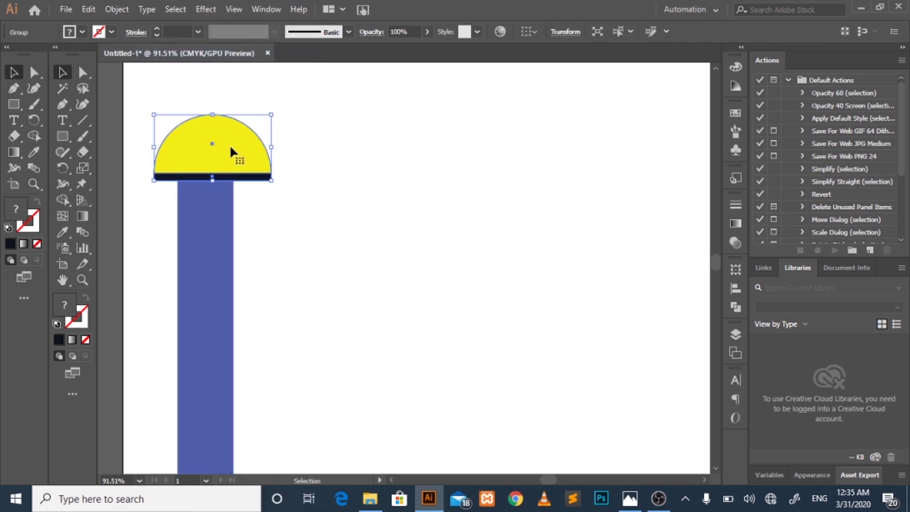
pyautogui.click(281, 192)
pyautogui.click(220, 170)
# Step: Centre the dome cap horizontally over the blue tower
pyautogui.click(214, 280)
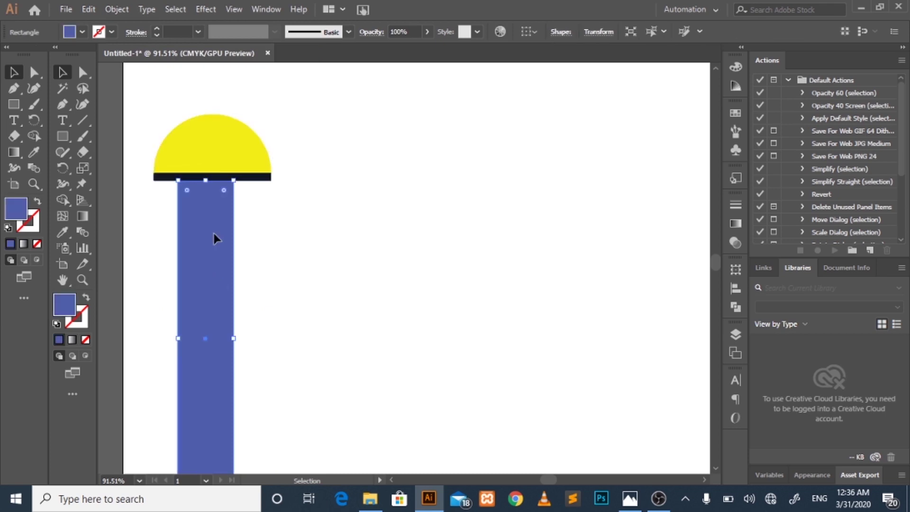
pyautogui.keyDown('shift'); pyautogui.click(212, 152); pyautogui.keyUp('shift')
pyautogui.click(571, 32)
pyautogui.click(354, 203)
# Step: Draw a white-filled window rectangle on the tower
pyautogui.press('z')
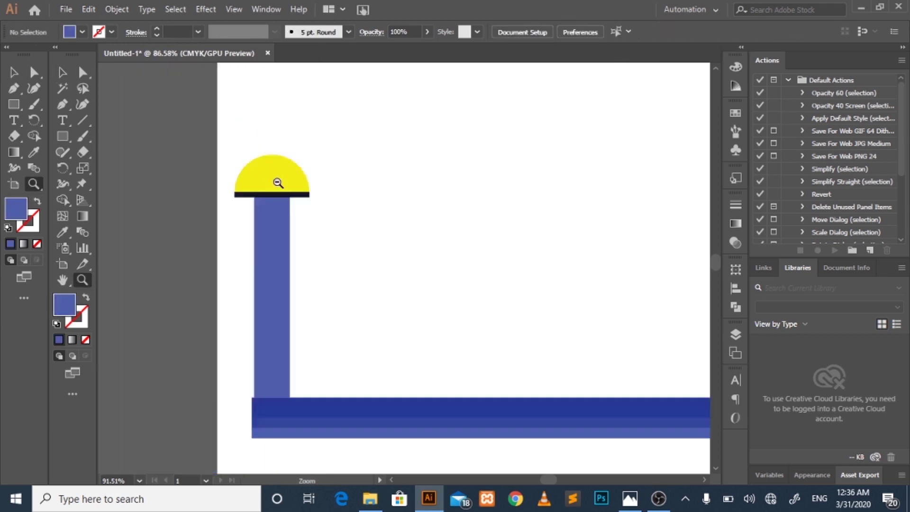
pyautogui.moveTo(603, 315)
pyautogui.mouseDown()
pyautogui.moveTo(680, 314)
pyautogui.moveTo(162, 236)
pyautogui.moveTo(349, 229)
pyautogui.mouseUp()
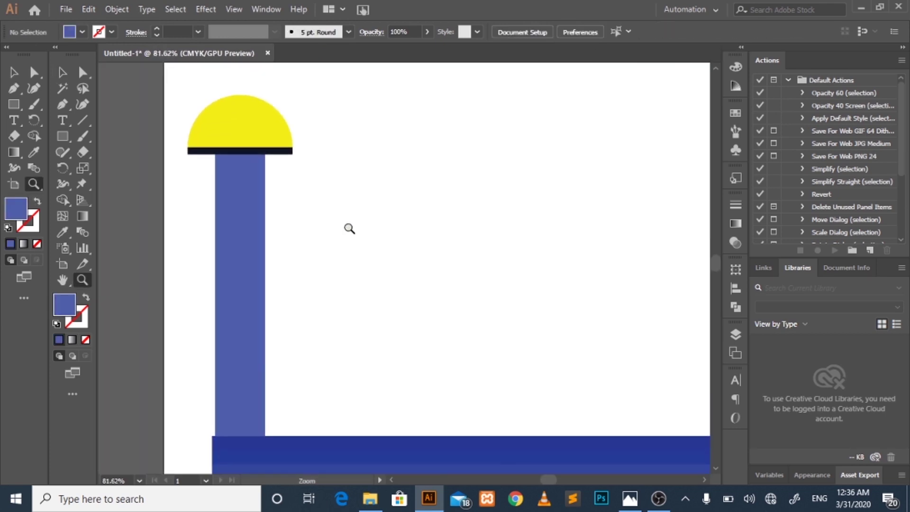
pyautogui.click(15, 104)
pyautogui.click(64, 109)
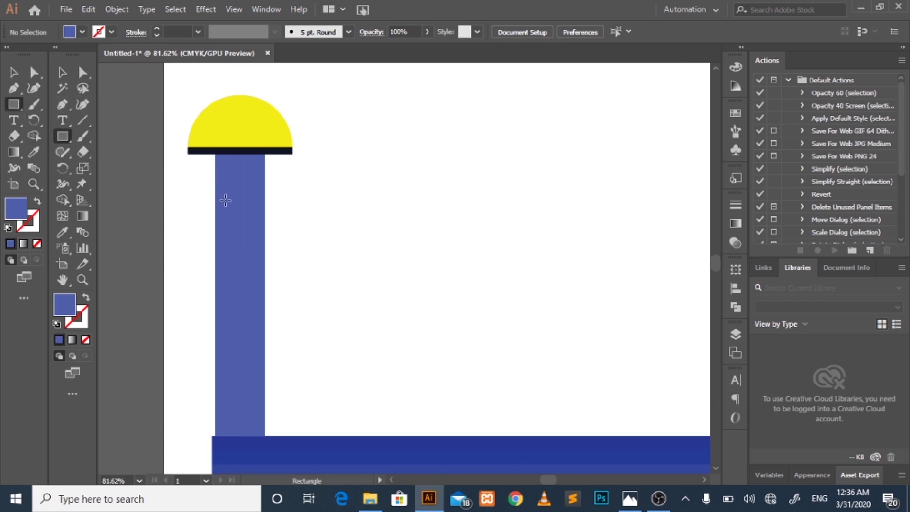
pyautogui.moveTo(225, 201); pyautogui.dragTo(256, 285)
pyautogui.press('a')
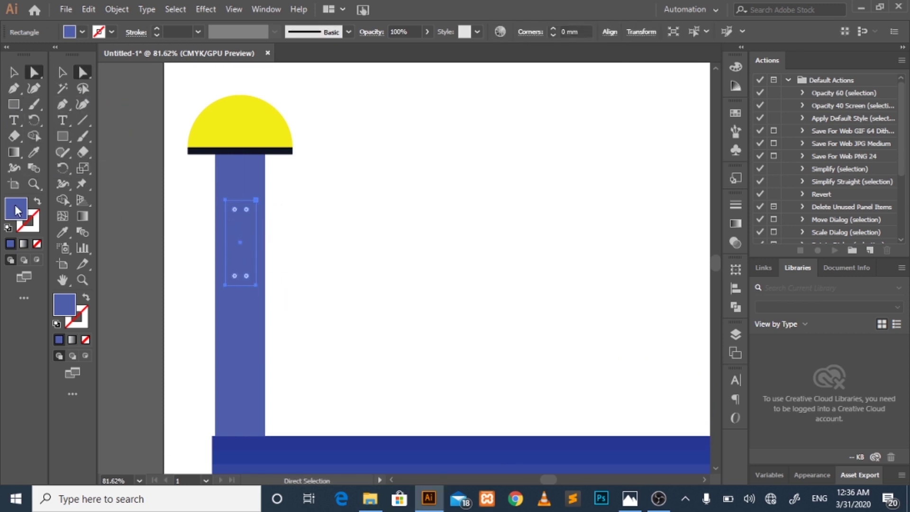
pyautogui.doubleClick(17, 210)
pyautogui.click(282, 164)
pyautogui.click(625, 165)
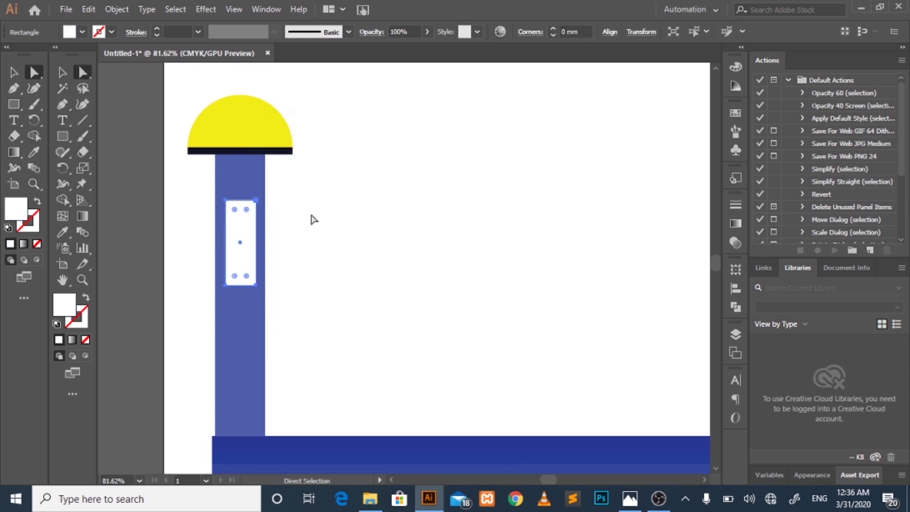
# Step: Round the window's top corners into an arch using the live-corner widgets
pyautogui.click(226, 200)
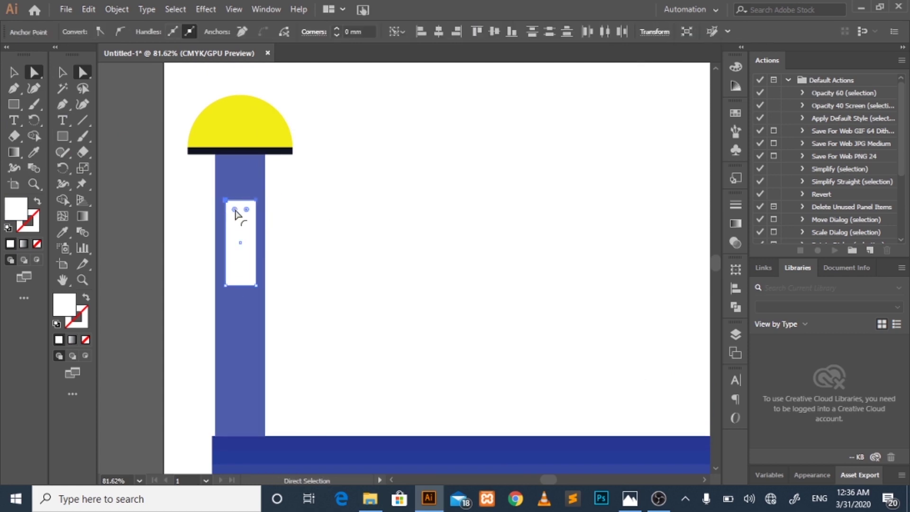
pyautogui.click(359, 242)
pyautogui.scroll(-1, 359, 242)
pyautogui.scroll(-5, 383, 261)
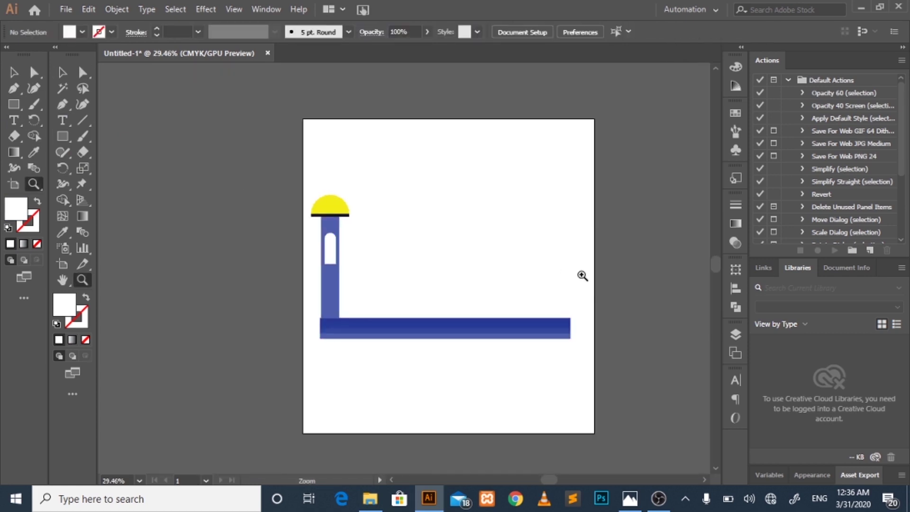
pyautogui.scroll(1, 656, 332)
# Step: Alt-drag a copy of the domed tower to the bar's right end and align it flush
pyautogui.scroll(2, 657, 332)
pyautogui.press('v')
pyautogui.moveTo(199, 126)
pyautogui.mouseDown()
pyautogui.moveTo(244, 284)
pyautogui.moveTo(522, 262)
pyautogui.moveTo(558, 286)
pyautogui.mouseUp()
pyautogui.scroll(4, 538, 315)
pyautogui.scroll(2, 607, 283)
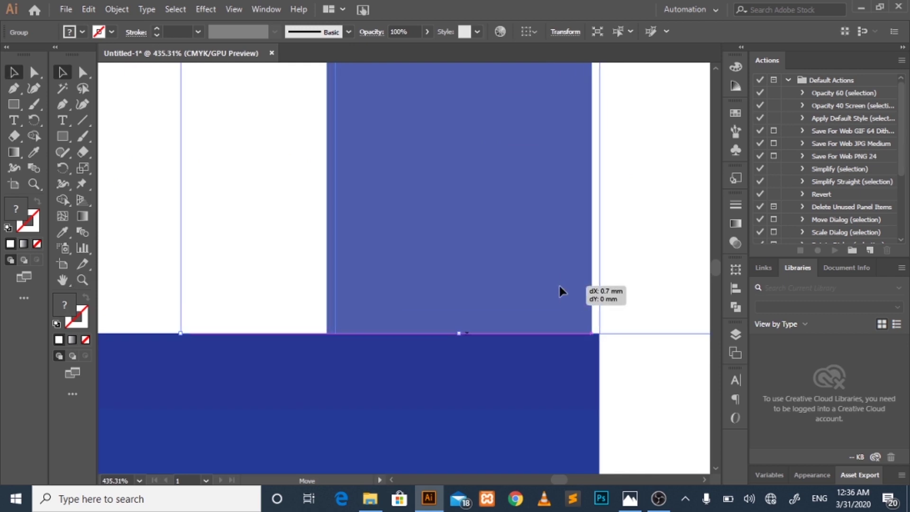
pyautogui.click(646, 375)
pyautogui.press('z')
pyautogui.moveTo(647, 371); pyautogui.dragTo(100, 173)
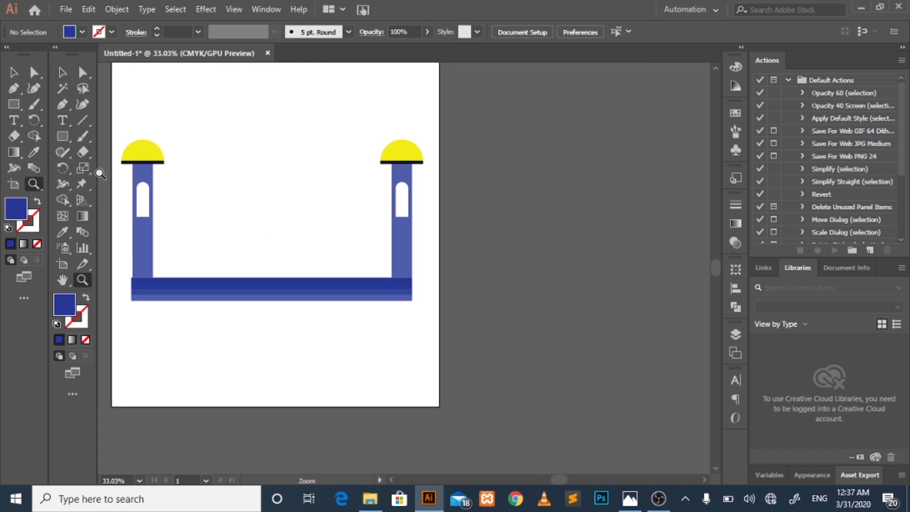
# Step: Draw a dark blue wall rectangle between the towers, reaching down to the base bar
pyautogui.moveTo(100, 174)
pyautogui.mouseDown()
pyautogui.moveTo(316, 258)
pyautogui.moveTo(287, 228)
pyautogui.mouseUp()
pyautogui.moveTo(119, 204); pyautogui.dragTo(206, 202)
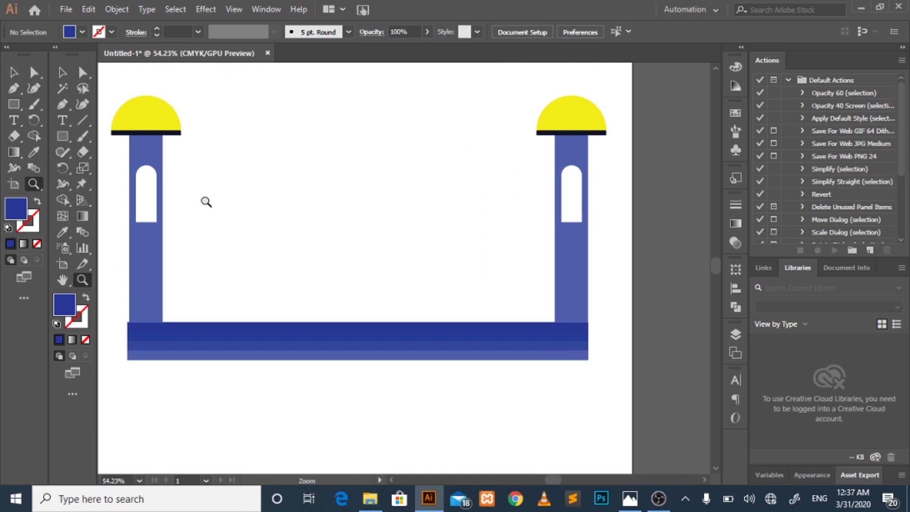
pyautogui.click(13, 104)
pyautogui.moveTo(163, 228); pyautogui.dragTo(555, 315)
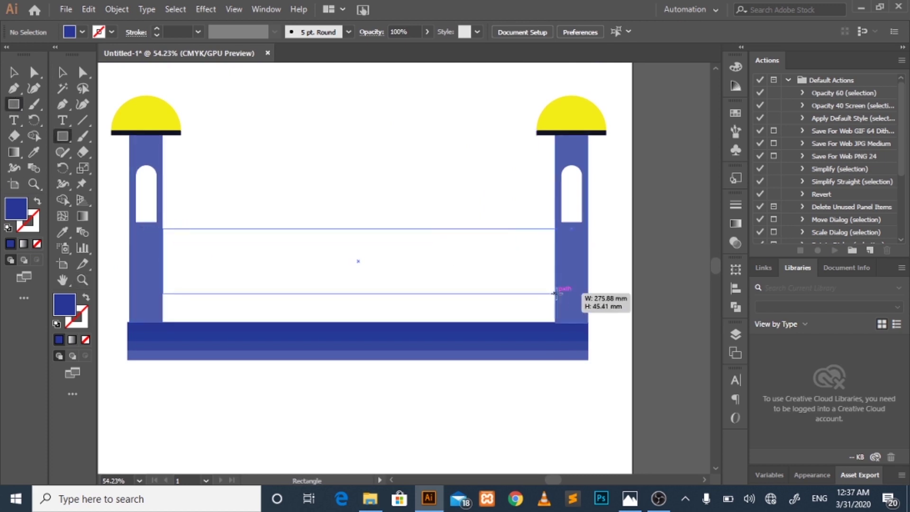
pyautogui.press('v')
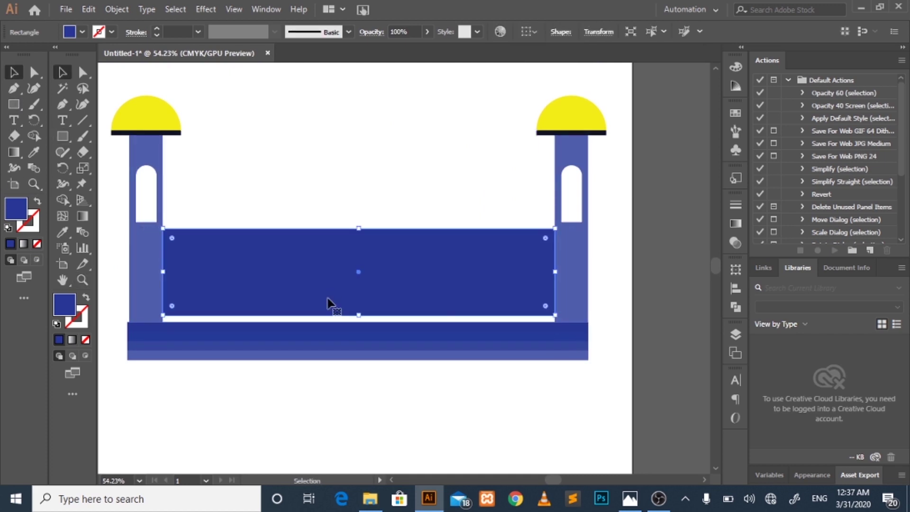
pyautogui.moveTo(359, 315); pyautogui.dragTo(359, 323)
# Step: Send the wall to the back via Arrange > Send to Back
pyautogui.click(386, 192)
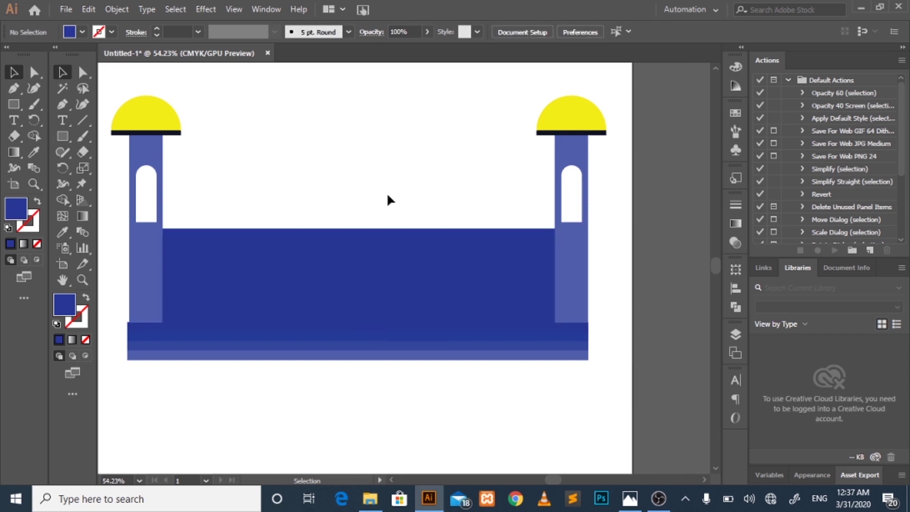
pyautogui.click(315, 286)
pyautogui.click(344, 205)
pyautogui.click(203, 270)
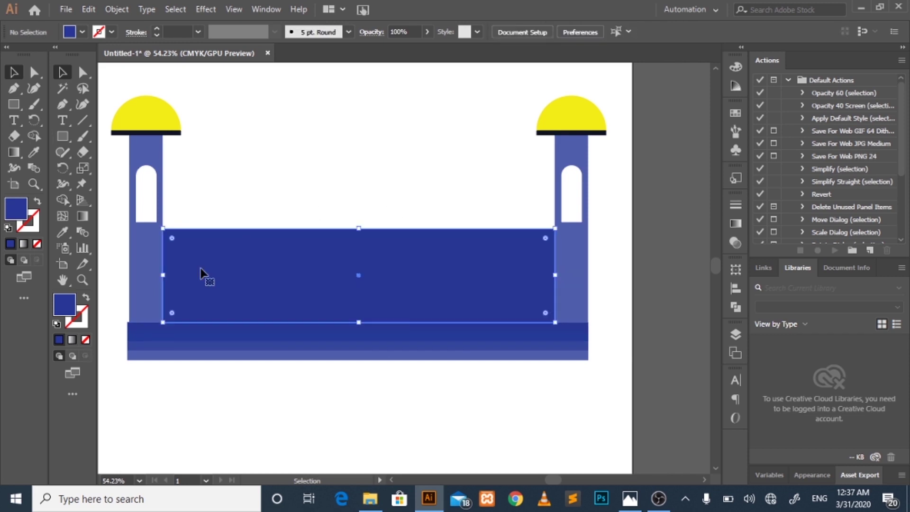
pyautogui.rightClick(270, 272)
pyautogui.click(422, 460)
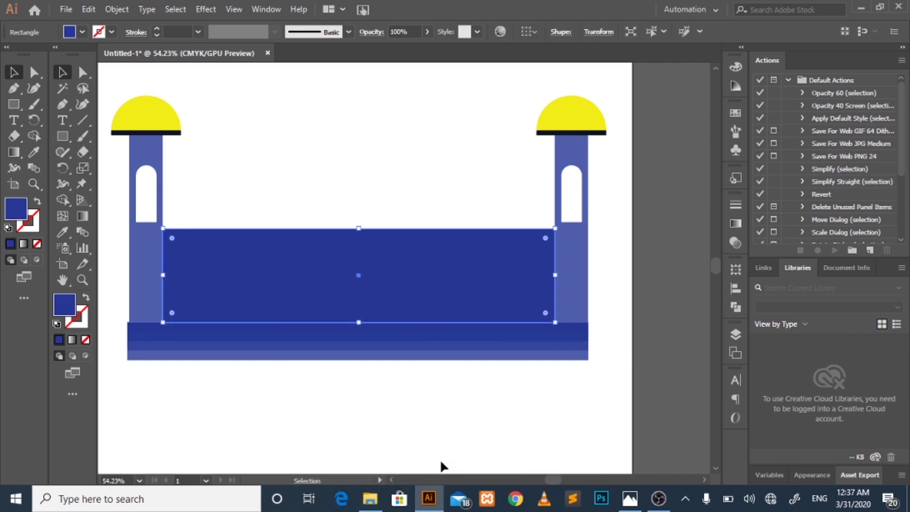
pyautogui.click(285, 213)
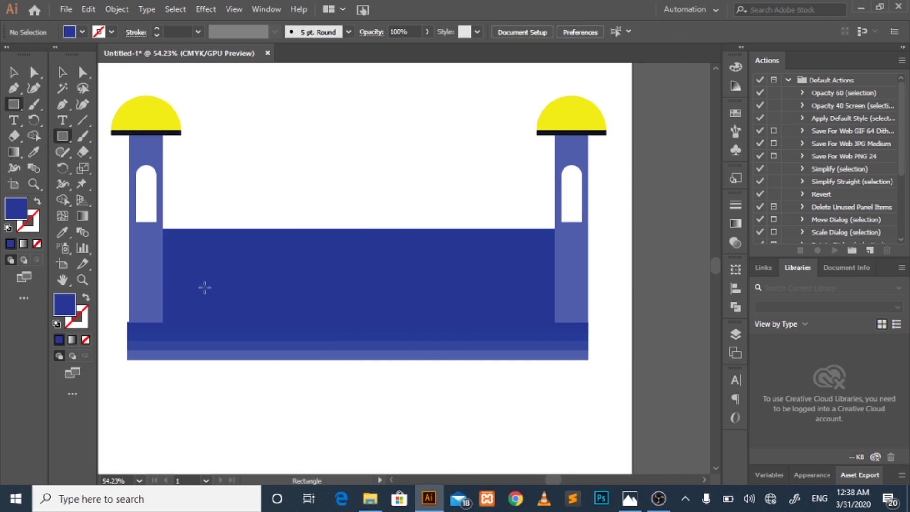
# Step: Add white windows across the wall with eyedropper and Ctrl+D, removing the middle two
pyautogui.moveTo(180, 237); pyautogui.dragTo(226, 311)
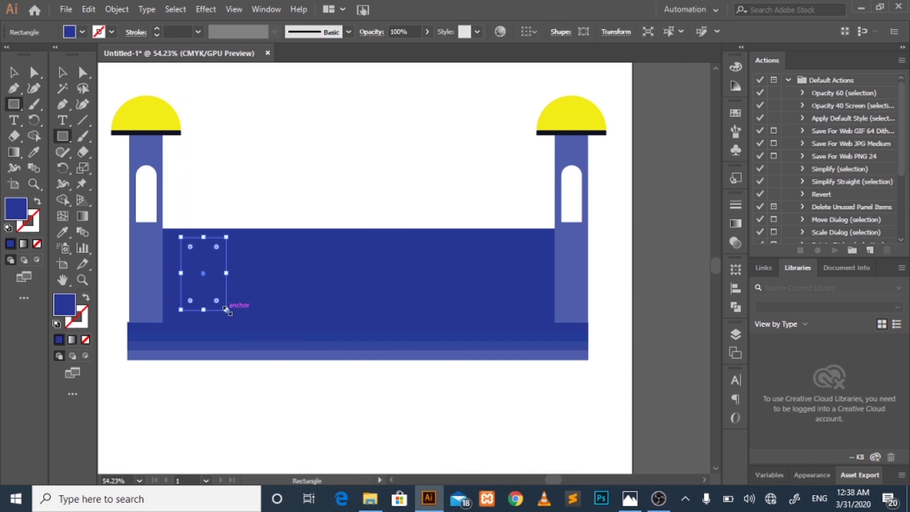
pyautogui.press('i')
pyautogui.click(156, 207)
pyautogui.press('v')
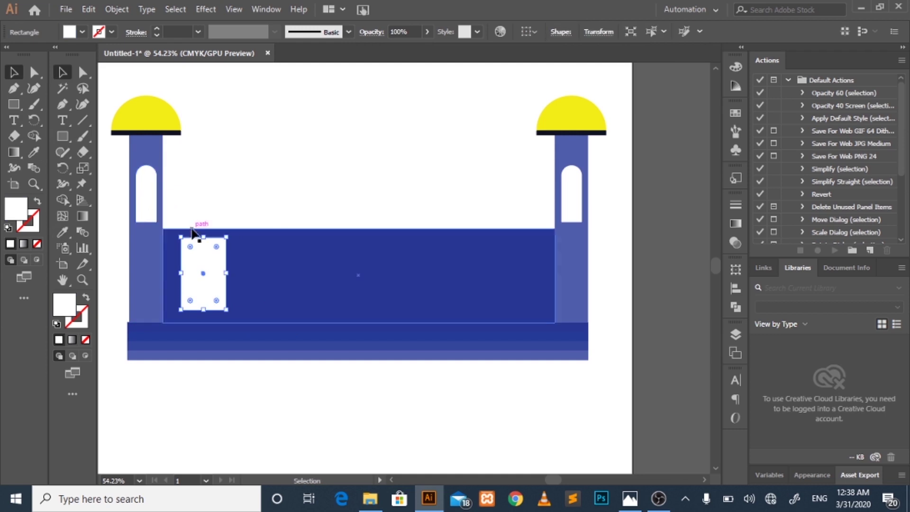
pyautogui.moveTo(214, 276); pyautogui.dragTo(278, 274)
pyautogui.hotkey('ctrl', 'd')
pyautogui.hotkey('ctrl', 'd')
pyautogui.hotkey('ctrl', 'd')
pyautogui.hotkey('ctrl', 'd')
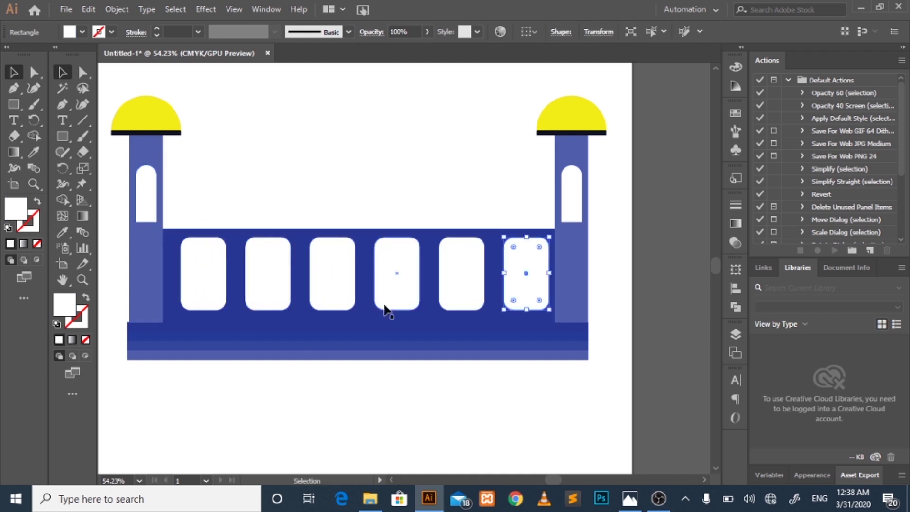
pyautogui.press('Delete')
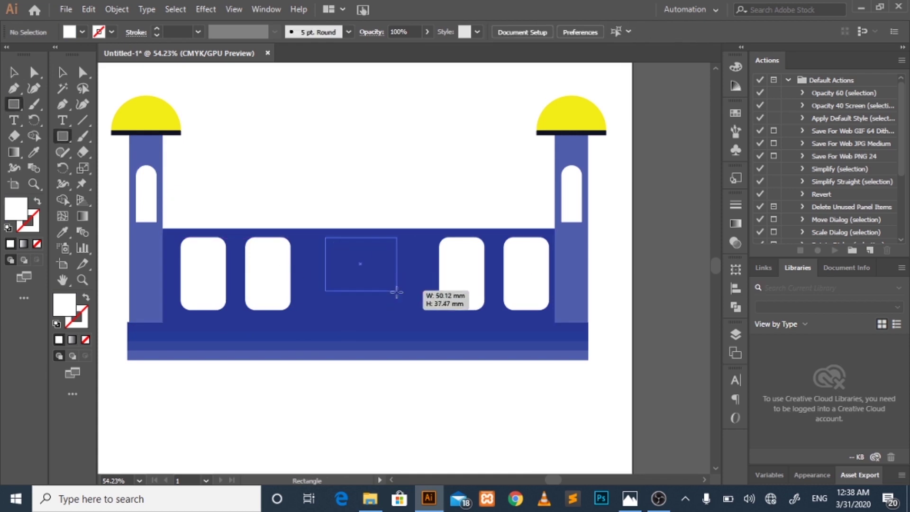
# Step: Add a larger arched white doorway in the wall's centre, stretched down to the base
pyautogui.moveTo(397, 292); pyautogui.dragTo(407, 321)
pyautogui.moveTo(368, 270); pyautogui.dragTo(366, 260)
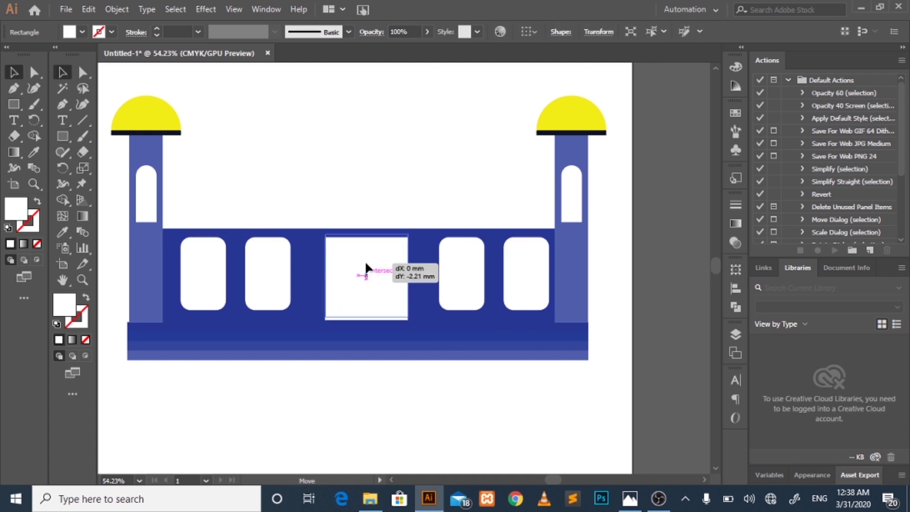
pyautogui.click(408, 232)
pyautogui.keyDown('shift'); pyautogui.click(325, 233); pyautogui.keyUp('shift')
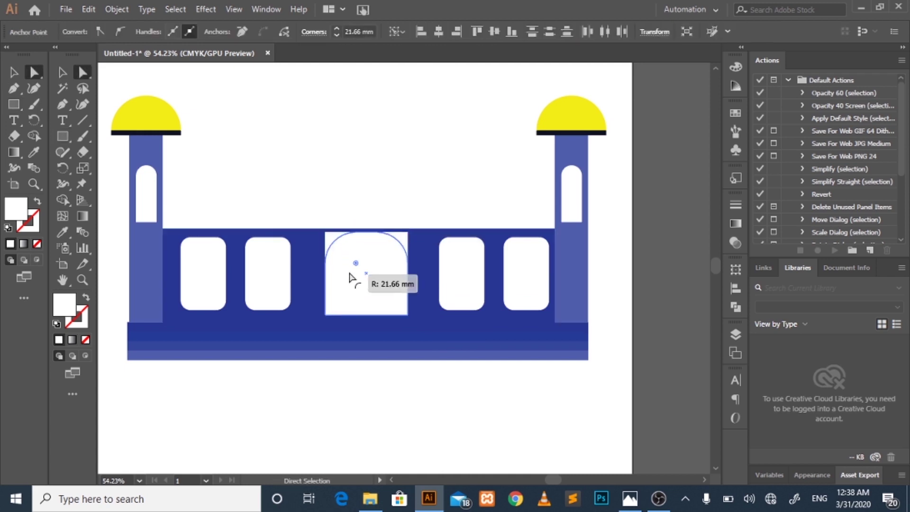
pyautogui.moveTo(350, 276); pyautogui.dragTo(357, 266)
pyautogui.press('v')
pyautogui.click(368, 313)
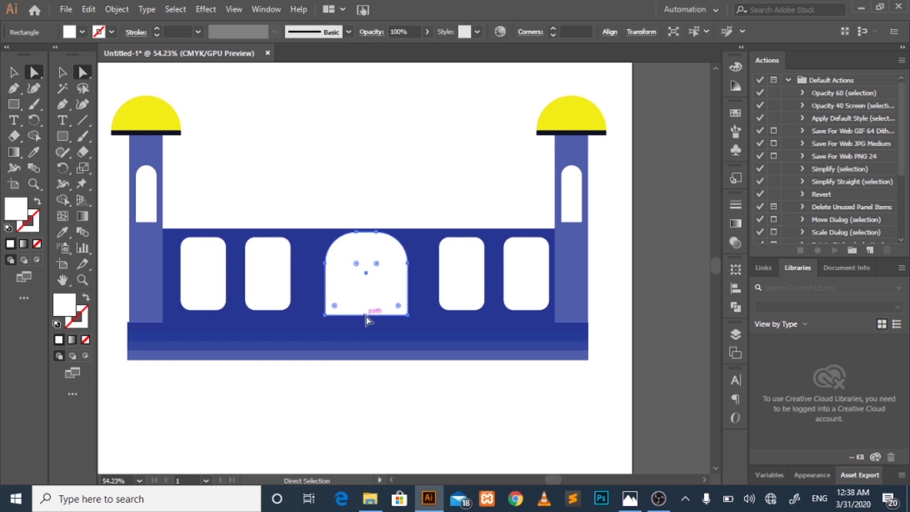
pyautogui.moveTo(368, 316); pyautogui.dragTo(369, 325)
pyautogui.click(378, 179)
pyautogui.press('z')
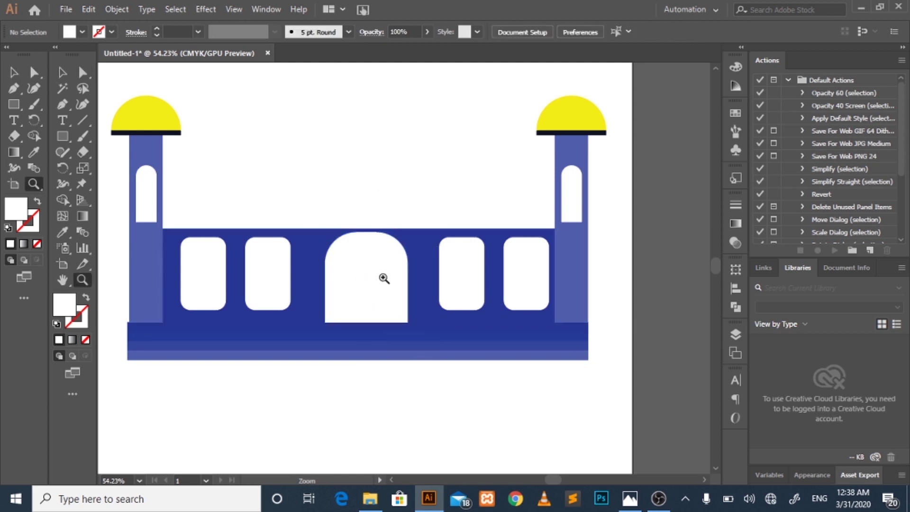
pyautogui.moveTo(403, 291)
pyautogui.mouseDown()
pyautogui.moveTo(311, 240)
pyautogui.moveTo(554, 260)
pyautogui.mouseUp()
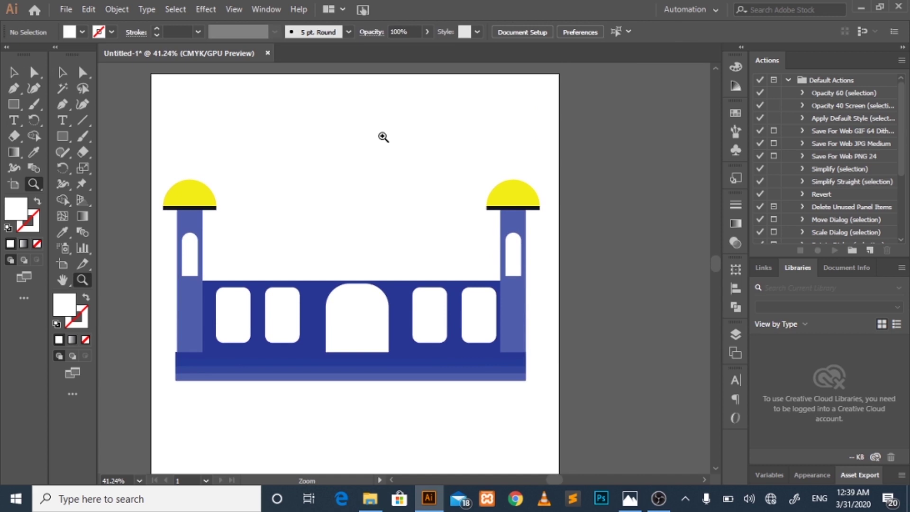
# Step: Copy the left tower into a slimmer minaret and raise it above the others
pyautogui.moveTo(204, 232)
pyautogui.mouseDown()
pyautogui.moveTo(256, 177)
pyautogui.moveTo(240, 140)
pyautogui.mouseUp()
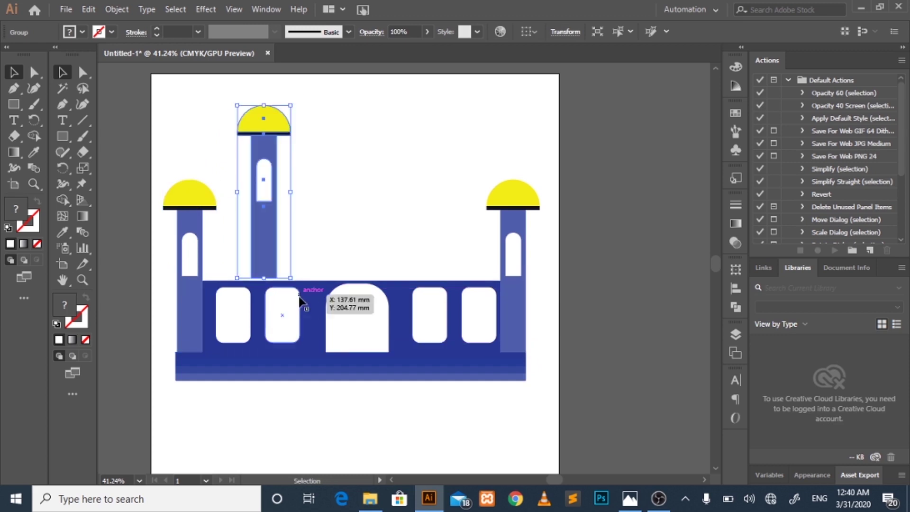
pyautogui.moveTo(283, 286)
pyautogui.mouseDown()
pyautogui.moveTo(264, 220)
pyautogui.moveTo(242, 249)
pyautogui.mouseUp()
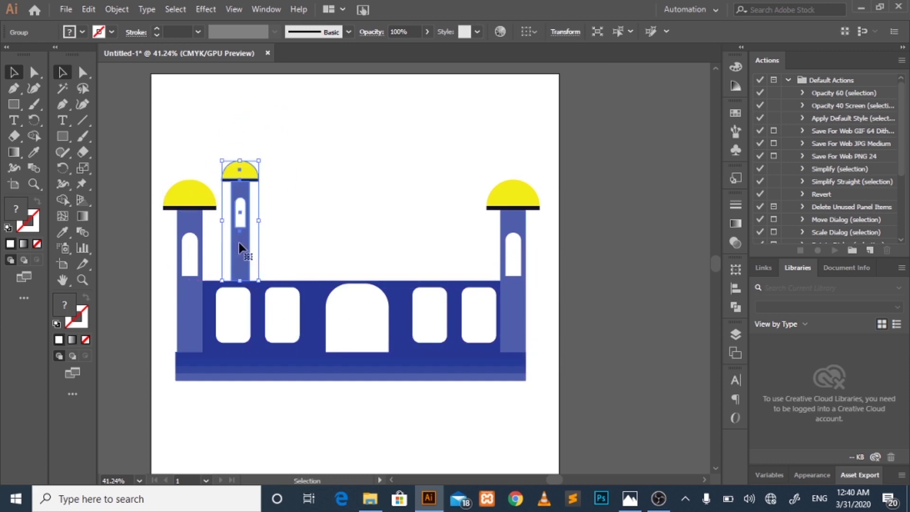
pyautogui.click(309, 237)
pyautogui.moveTo(244, 166); pyautogui.dragTo(244, 138)
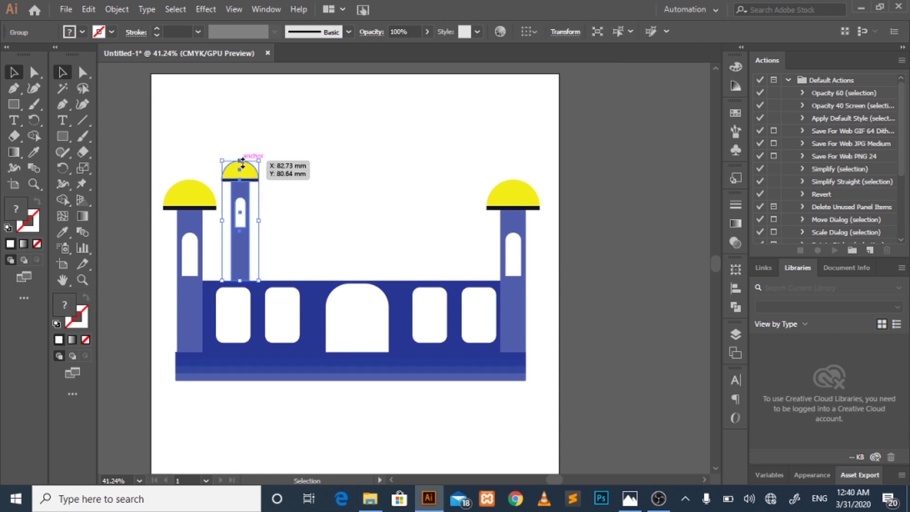
pyautogui.click(299, 187)
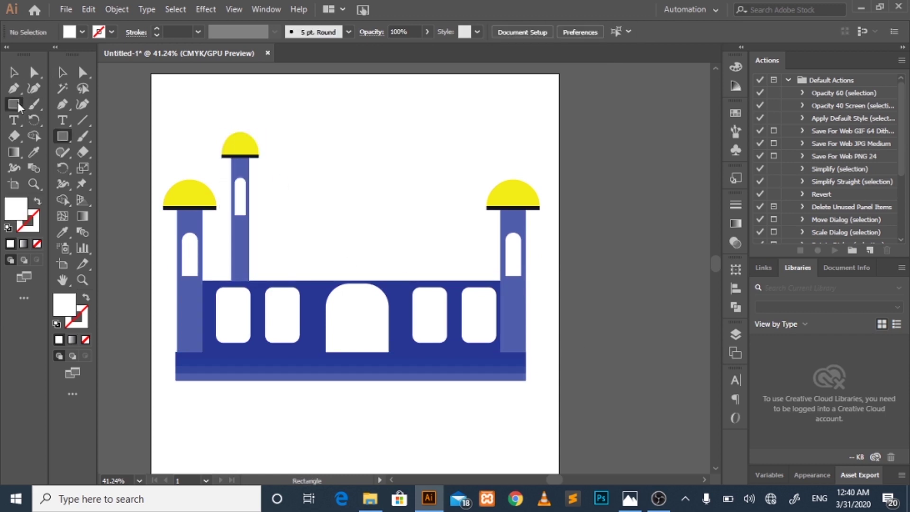
# Step: Ungroup the left tower, copy its dome to the canvas centre, then regroup the original dome and tower
pyautogui.click(192, 192)
pyautogui.rightClick(194, 207)
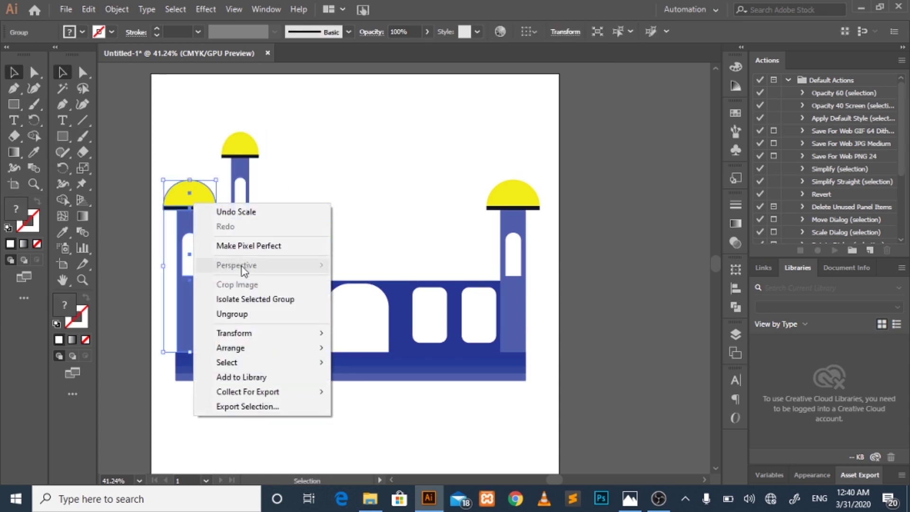
pyautogui.click(223, 314)
pyautogui.moveTo(189, 192); pyautogui.dragTo(357, 194)
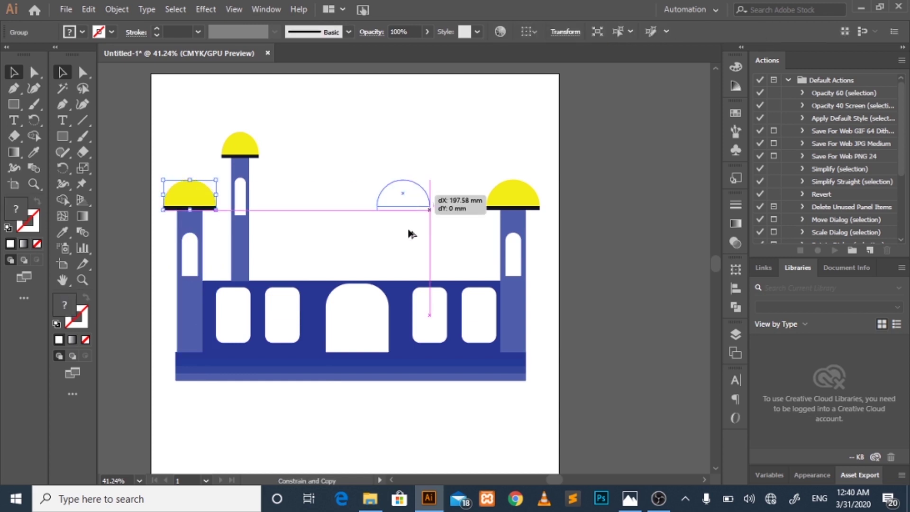
pyautogui.click(173, 187)
pyautogui.keyDown('shift'); pyautogui.click(190, 296); pyautogui.keyUp('shift')
pyautogui.rightClick(191, 298)
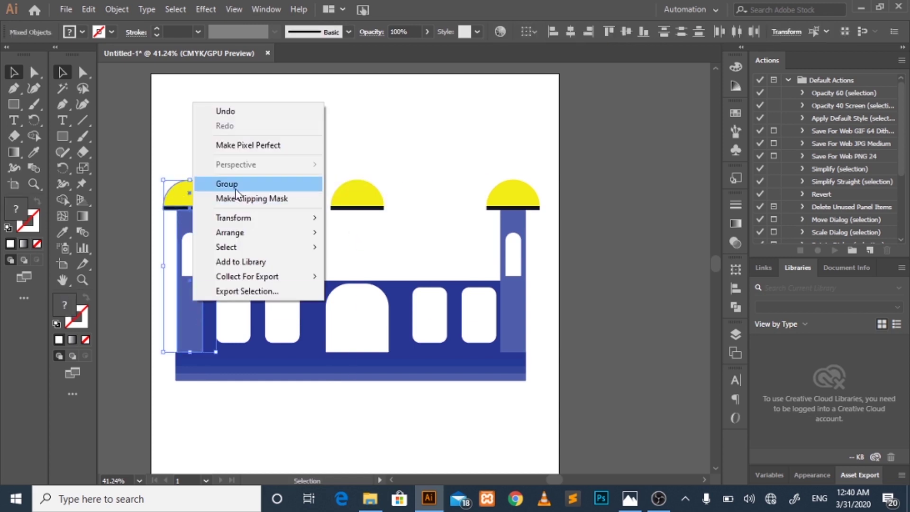
pyautogui.click(203, 183)
# Step: Enlarge the centre dome copy and seat it on top of the main hall
pyautogui.moveTo(384, 210); pyautogui.dragTo(441, 241)
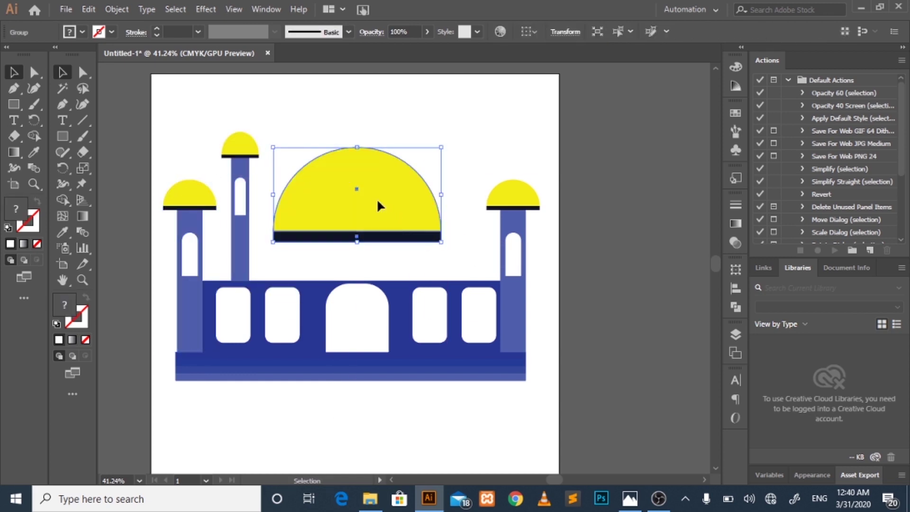
pyautogui.moveTo(379, 207); pyautogui.dragTo(381, 244)
pyautogui.click(409, 152)
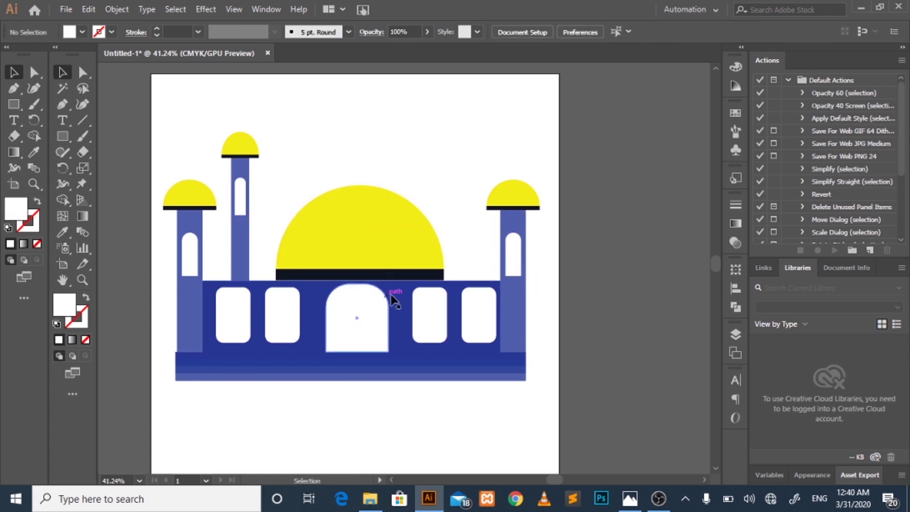
pyautogui.scroll(-1, 418, 150)
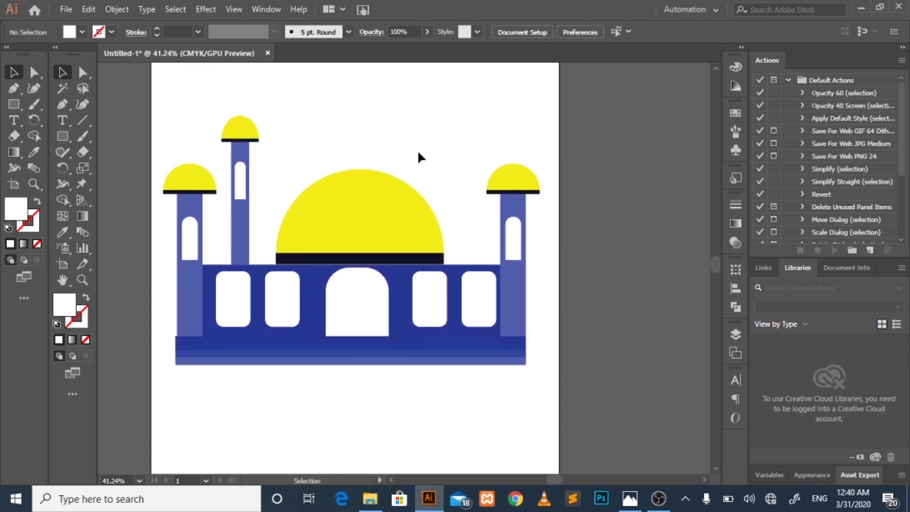
pyautogui.click(369, 197)
# Step: Draw a pointed spire path with the Pen tool on top of the central dome
pyautogui.click(405, 153)
pyautogui.press('z')
pyautogui.keyDown('alt'); pyautogui.click(407, 215); pyautogui.keyUp('alt')
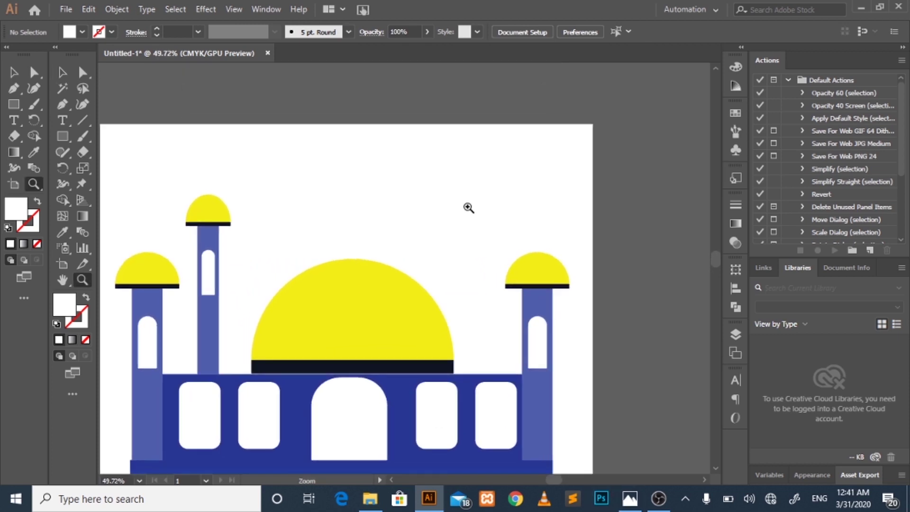
pyautogui.press('v')
pyautogui.click(16, 91)
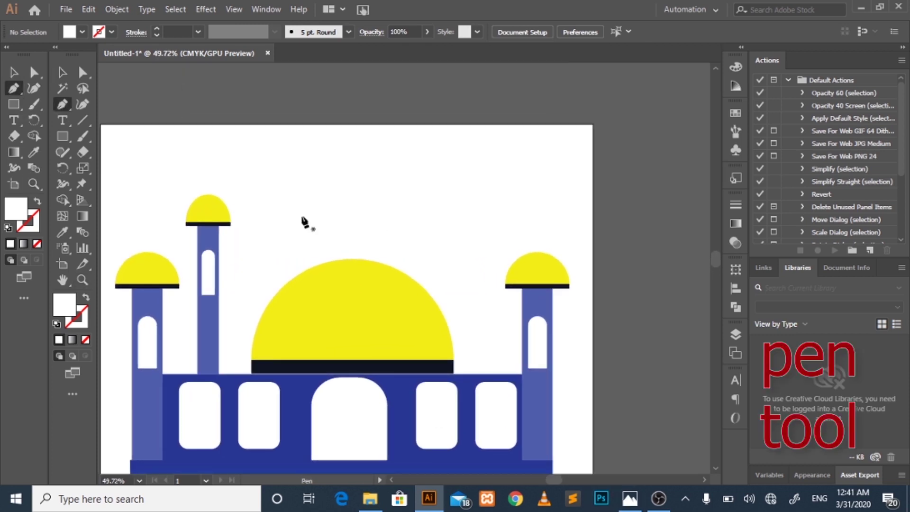
pyautogui.moveTo(352, 259); pyautogui.dragTo(353, 233)
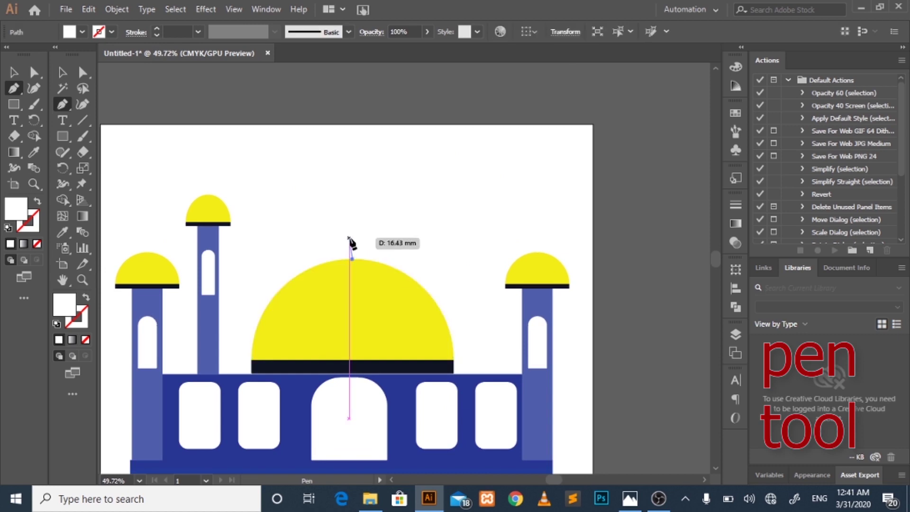
pyautogui.moveTo(354, 239)
pyautogui.mouseDown()
pyautogui.moveTo(359, 220)
pyautogui.moveTo(363, 237)
pyautogui.mouseUp()
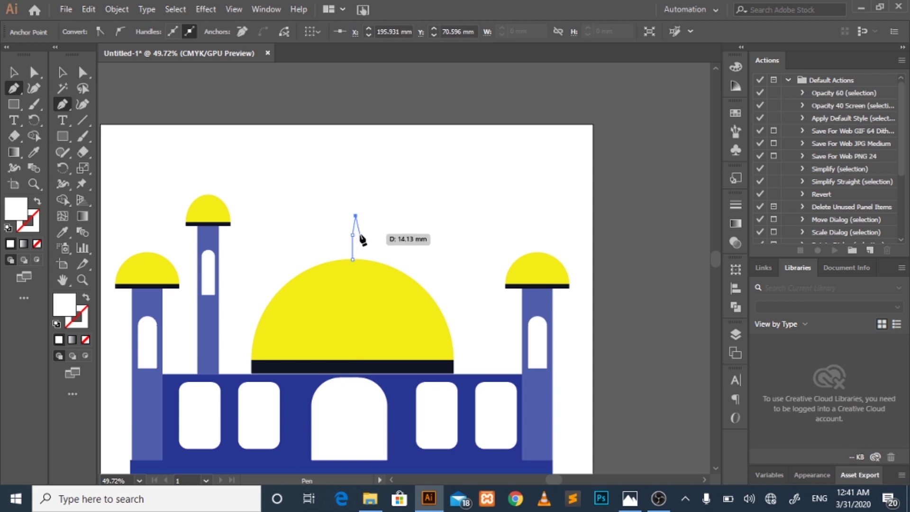
pyautogui.moveTo(360, 235); pyautogui.dragTo(357, 258)
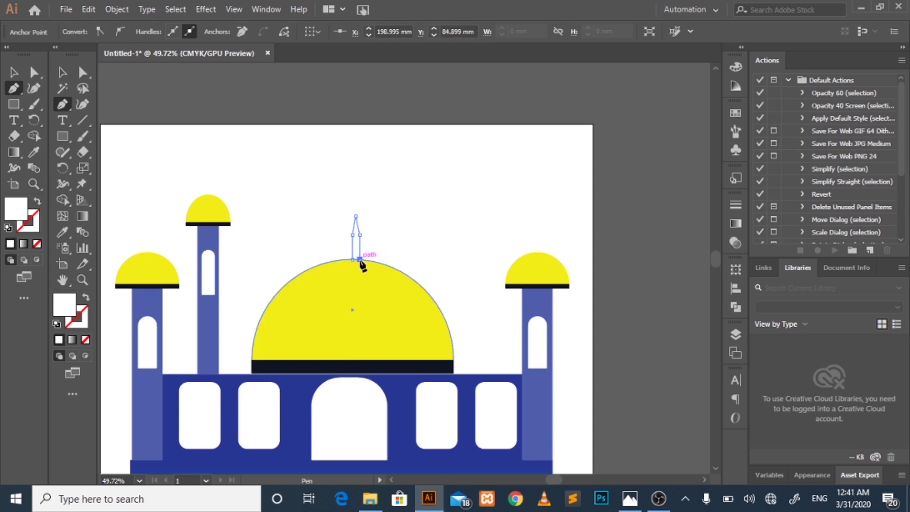
# Step: Fill the spire with black (#000000) and fit the artboard in view
pyautogui.press('v')
pyautogui.doubleClick(20, 221)
pyautogui.click(408, 325)
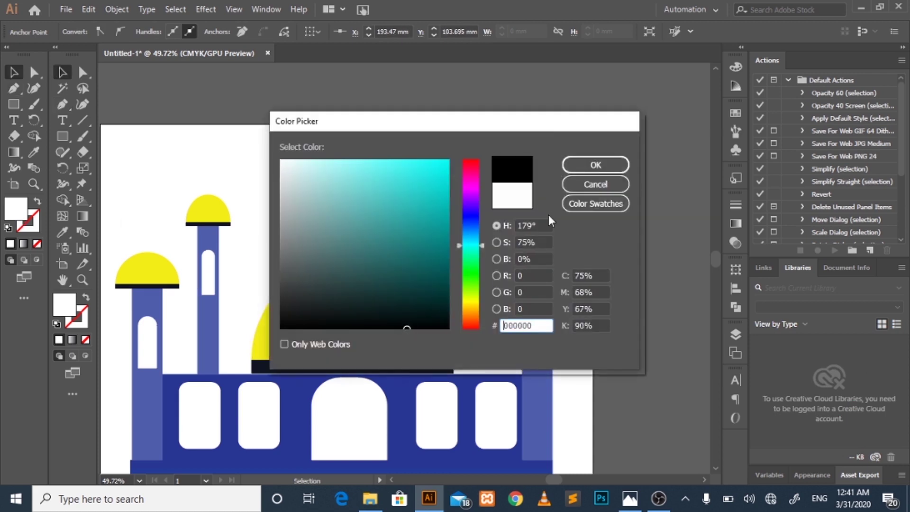
pyautogui.click(596, 163)
pyautogui.click(406, 216)
pyautogui.press('z')
pyautogui.hotkey('ctrl', '0')
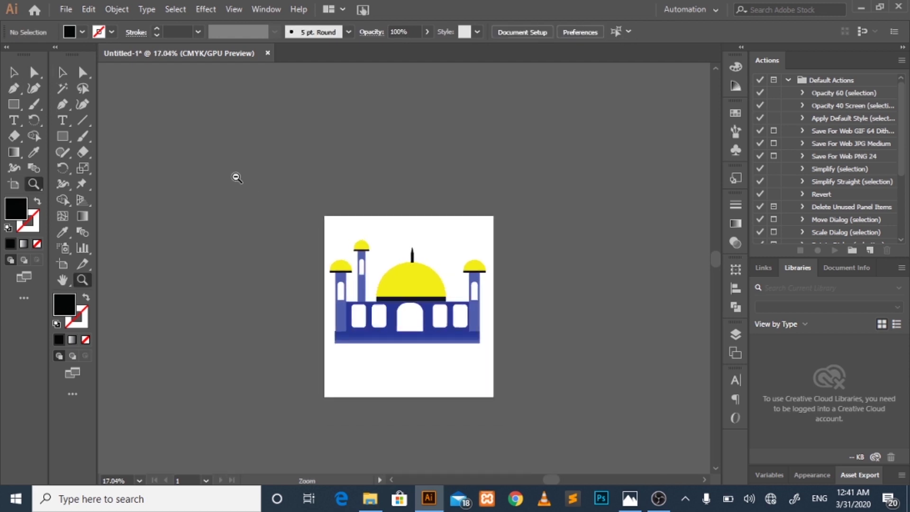
pyautogui.press('v')
pyautogui.click(371, 253)
# Step: Copy the black spire onto the left and right tower domes, nudging it onto the dome
pyautogui.click(296, 221)
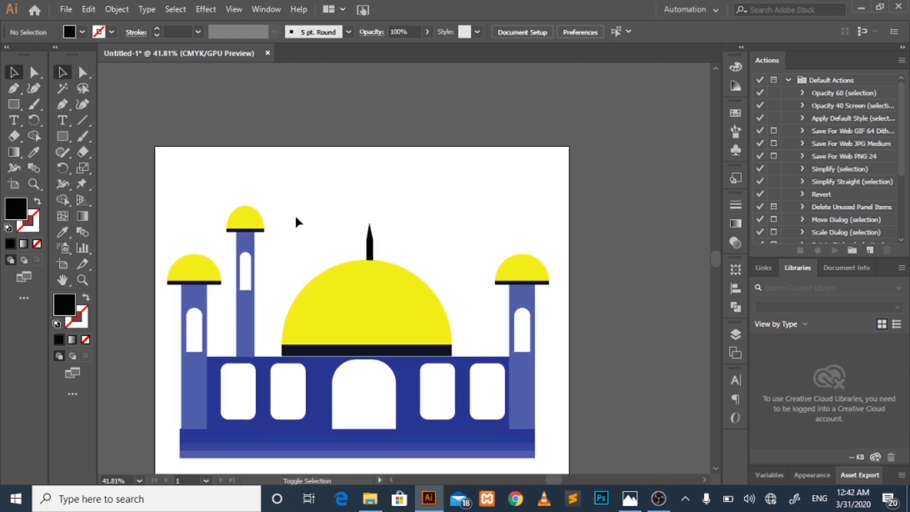
pyautogui.moveTo(361, 254)
pyautogui.mouseDown()
pyautogui.moveTo(246, 195)
pyautogui.moveTo(194, 239)
pyautogui.mouseUp()
pyautogui.moveTo(245, 192); pyautogui.dragTo(522, 237)
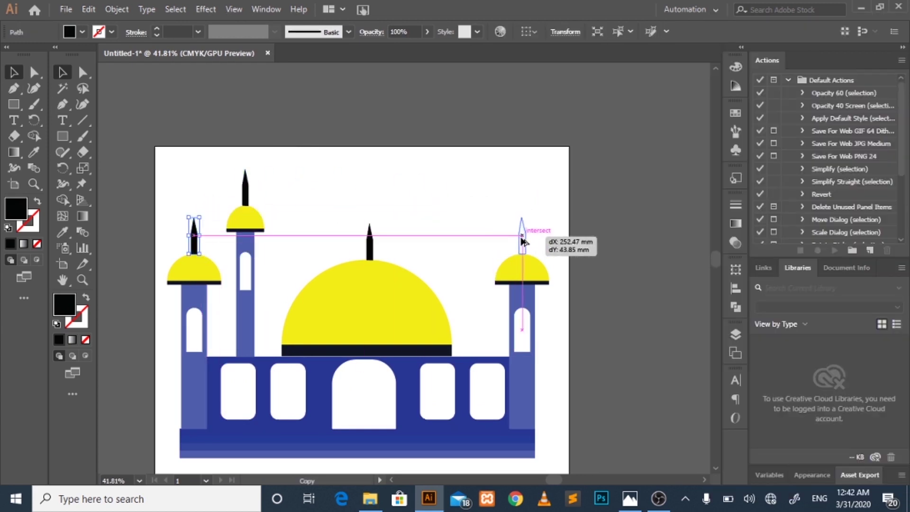
pyautogui.press('z')
pyautogui.moveTo(548, 285)
pyautogui.mouseDown()
pyautogui.moveTo(590, 271)
pyautogui.moveTo(612, 195)
pyautogui.mouseUp()
pyautogui.press('v')
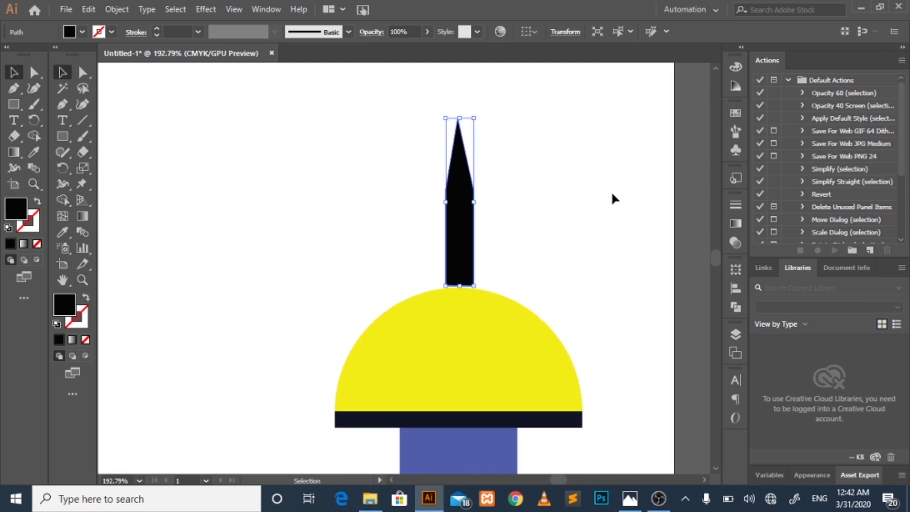
pyautogui.moveTo(461, 223); pyautogui.dragTo(465, 238)
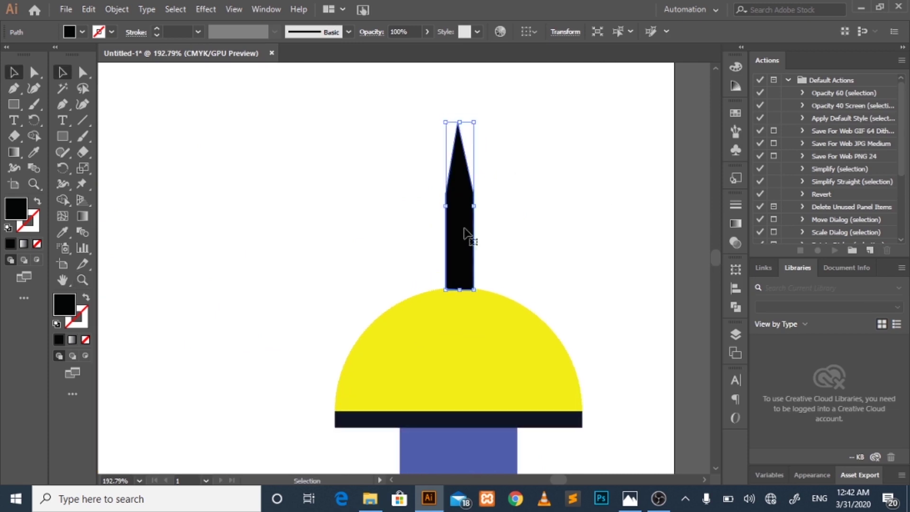
# Step: Send the right and left minaret spires behind their domes
pyautogui.hotkey('ctrl', 'shift', 'a')
pyautogui.moveTo(500, 335); pyautogui.dragTo(529, 313)
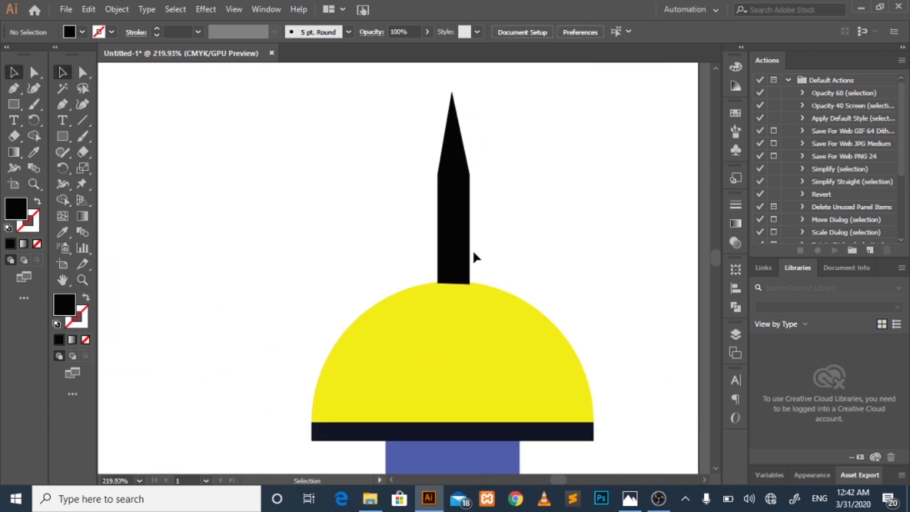
pyautogui.rightClick(445, 252)
pyautogui.click(623, 461)
pyautogui.press('z')
pyautogui.moveTo(458, 294)
pyautogui.mouseDown()
pyautogui.moveTo(215, 423)
pyautogui.moveTo(220, 216)
pyautogui.moveTo(331, 224)
pyautogui.mouseUp()
pyautogui.press('v')
pyautogui.click(216, 236)
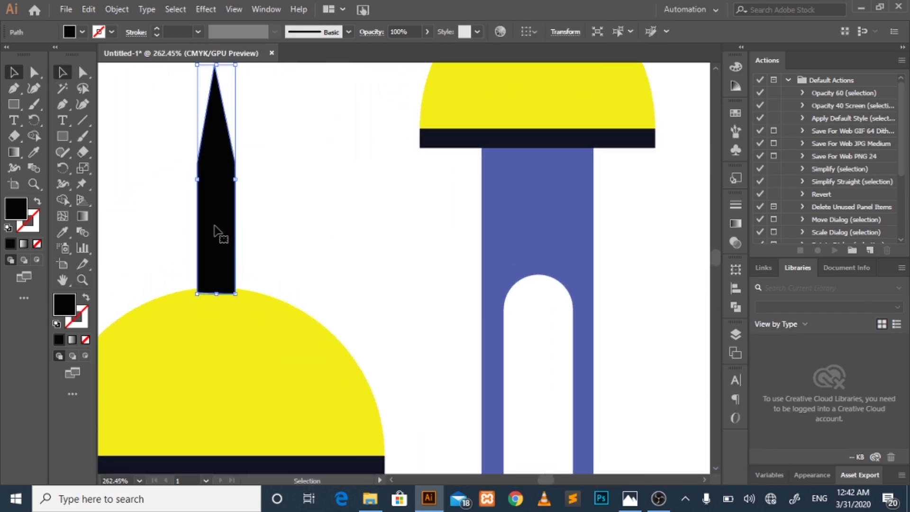
pyautogui.rightClick(215, 209)
pyautogui.click(382, 449)
# Step: Send the central spire behind its dome
pyautogui.scroll(3, 596, 291)
pyautogui.scroll(6, 596, 293)
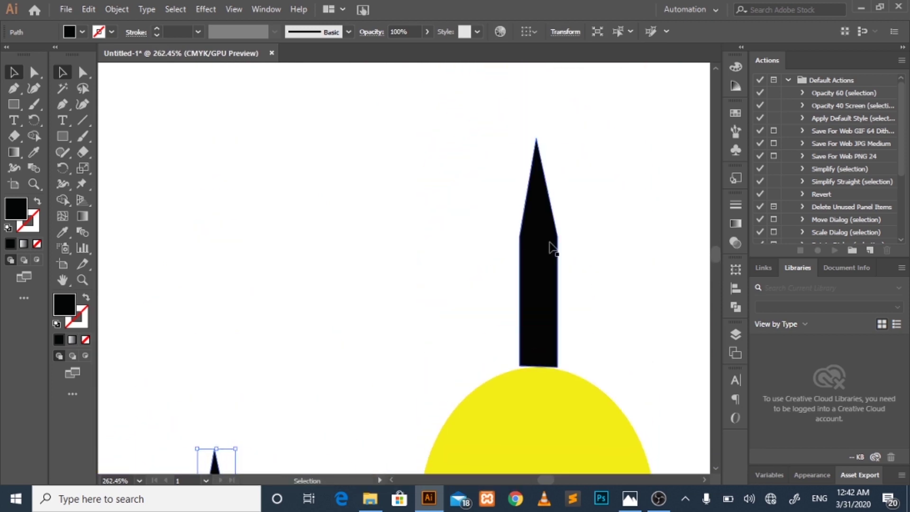
pyautogui.moveTo(545, 251); pyautogui.dragTo(543, 259)
pyautogui.rightClick(550, 210)
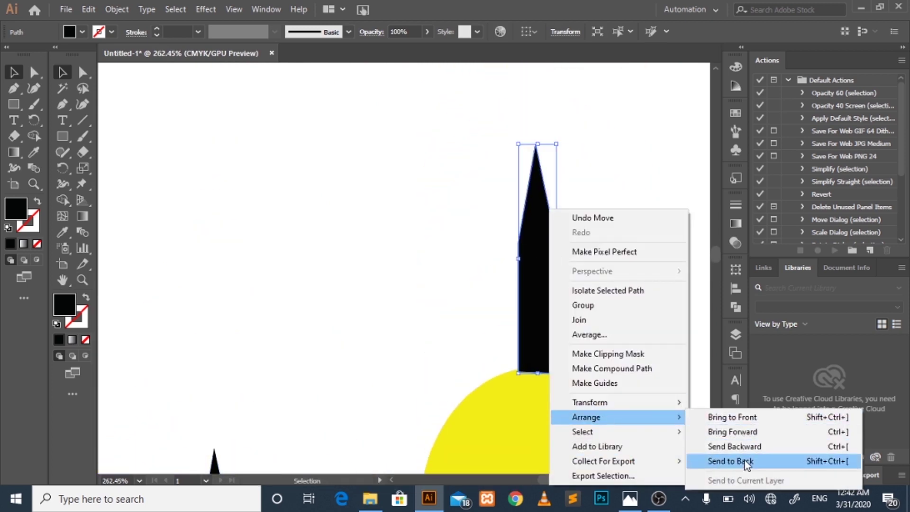
pyautogui.click(744, 461)
# Step: Send the remaining spire behind its dome via Arrange, then view the whole mosque
pyautogui.scroll(-7, 539, 415)
pyautogui.scroll(-6, 539, 415)
pyautogui.hscroll(-8, 545, 483)
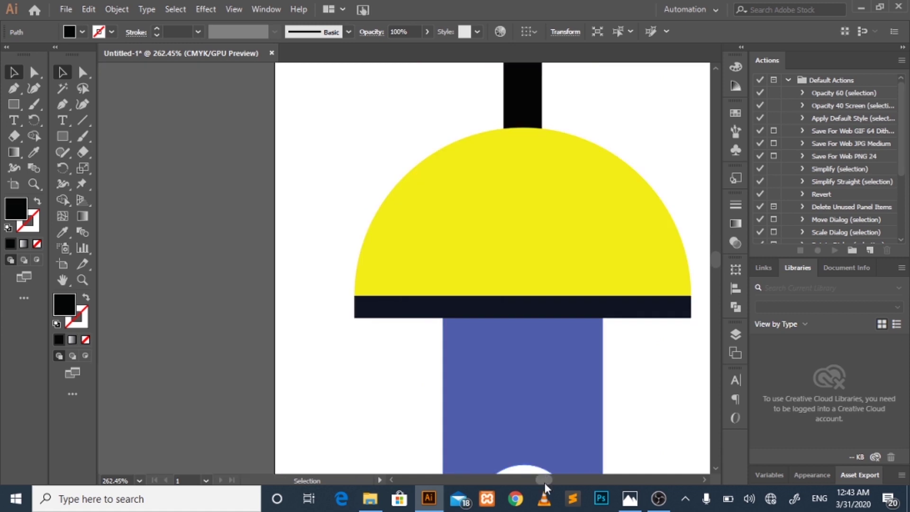
pyautogui.scroll(5, 554, 483)
pyautogui.moveTo(325, 130); pyautogui.dragTo(325, 132)
pyautogui.rightClick(325, 132)
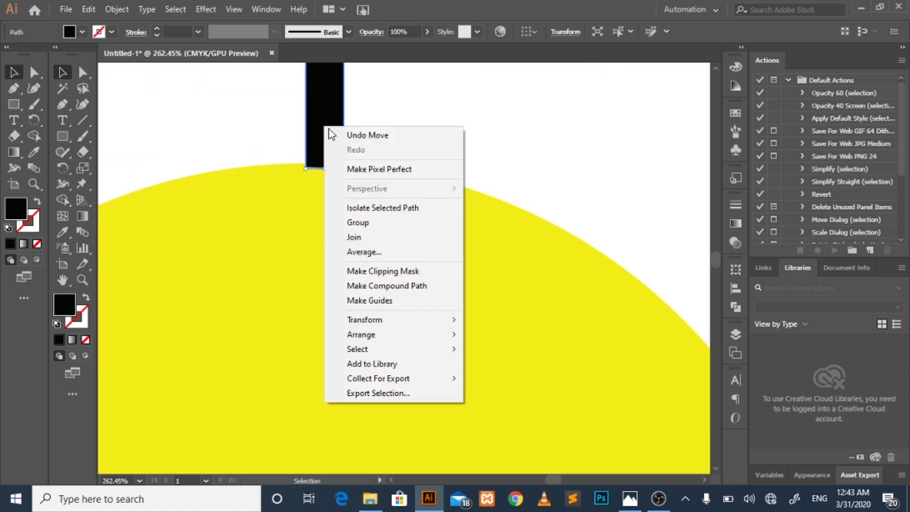
pyautogui.click(491, 378)
pyautogui.click(528, 153)
pyautogui.press('z')
pyautogui.moveTo(466, 239); pyautogui.dragTo(214, 193)
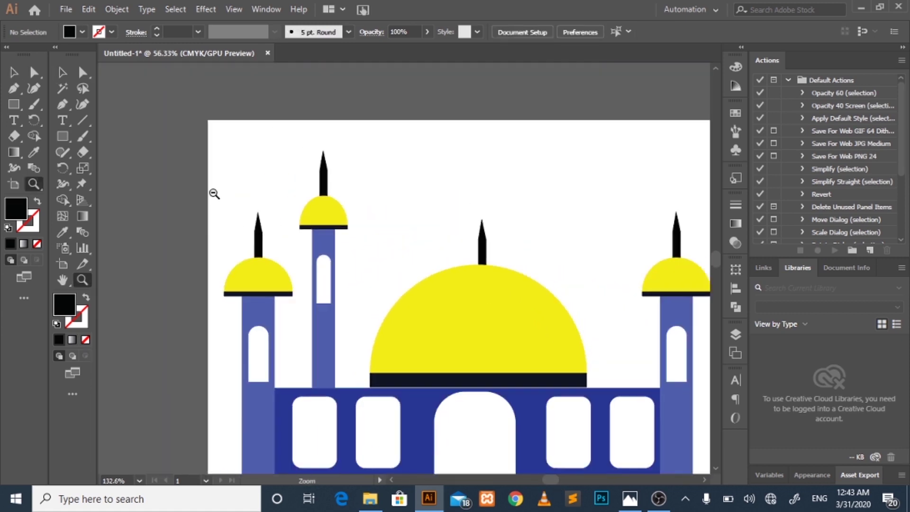
pyautogui.hscroll(5, 552, 478)
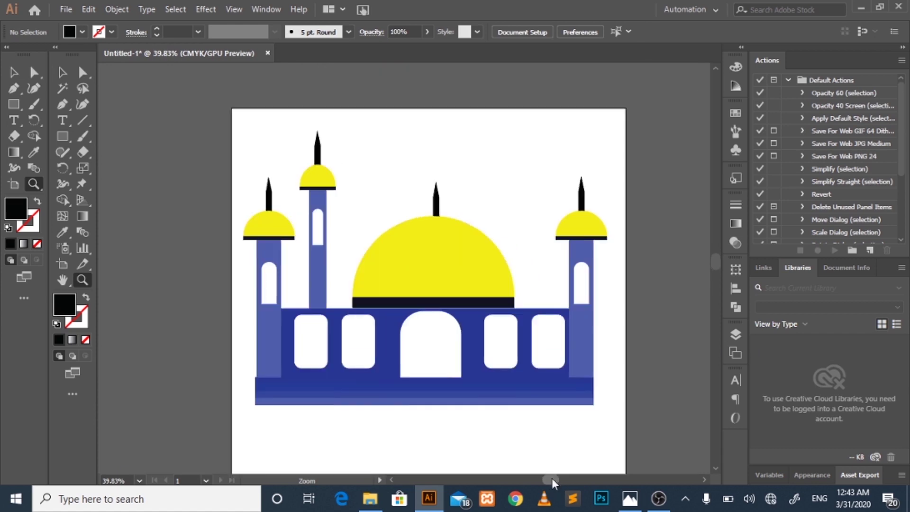
pyautogui.moveTo(206, 239); pyautogui.dragTo(266, 221)
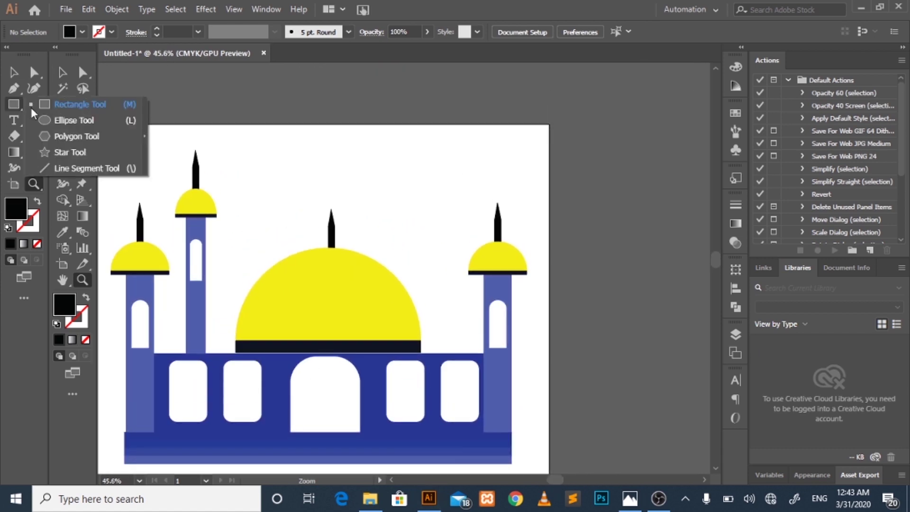
# Step: Draw a black circle and an offset copy, then apply Pathfinder Minus Front
pyautogui.moveTo(13, 104); pyautogui.dragTo(57, 116)
pyautogui.moveTo(389, 158)
pyautogui.mouseDown()
pyautogui.moveTo(415, 187)
pyautogui.moveTo(397, 164)
pyautogui.mouseUp()
pyautogui.press('v')
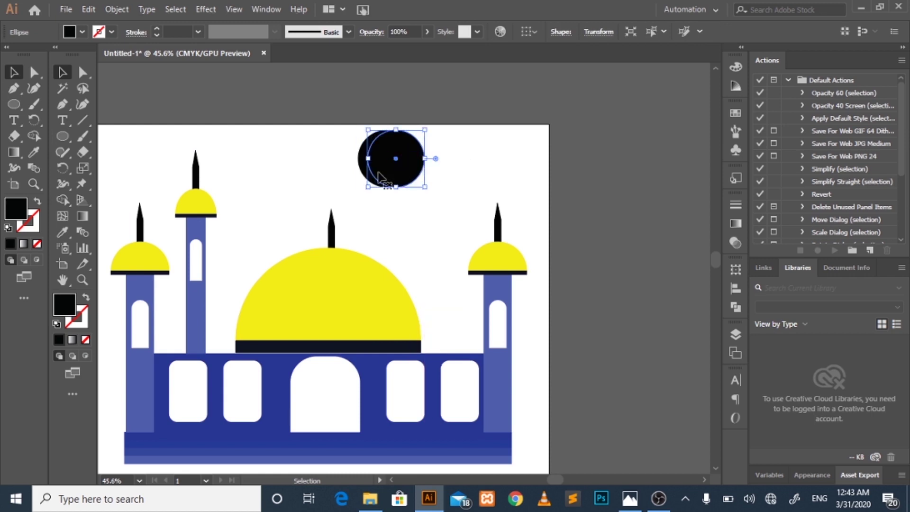
pyautogui.moveTo(447, 185); pyautogui.dragTo(447, 186)
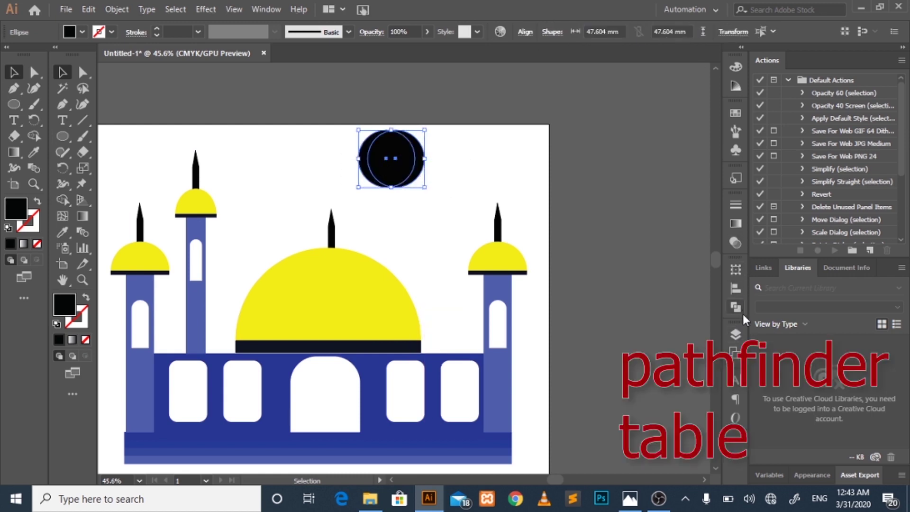
pyautogui.click(735, 307)
pyautogui.click(605, 299)
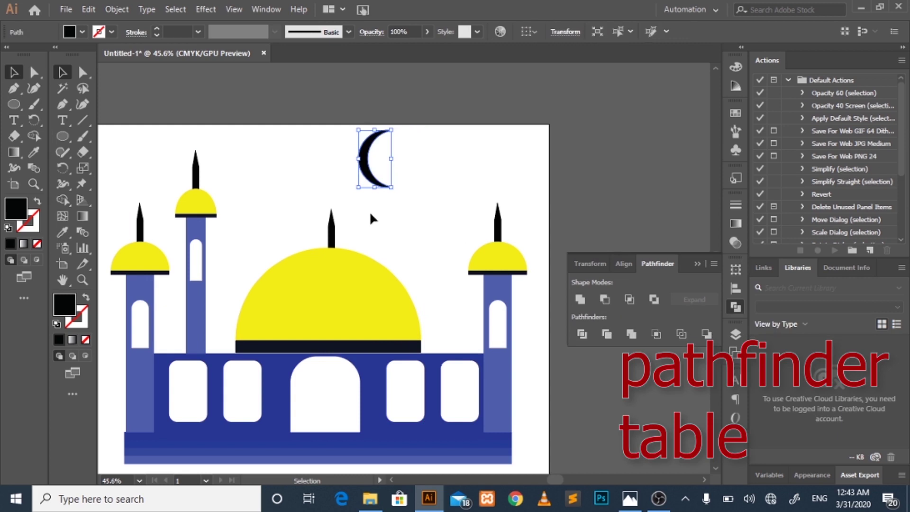
# Step: Undo the crescent, reselect both circles and apply Minus Front again
pyautogui.scroll(1, 387, 173)
pyautogui.hotkey('ctrl', 'z')
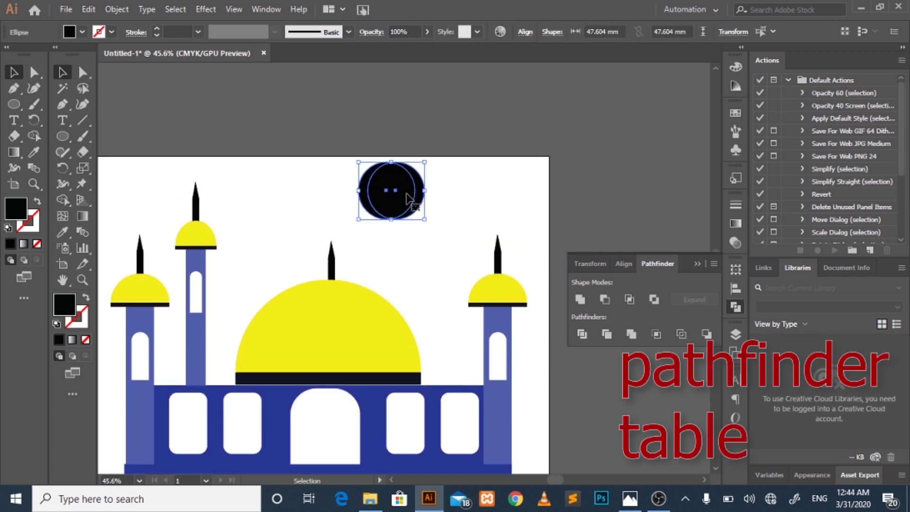
pyautogui.click(455, 170)
pyautogui.click(407, 191)
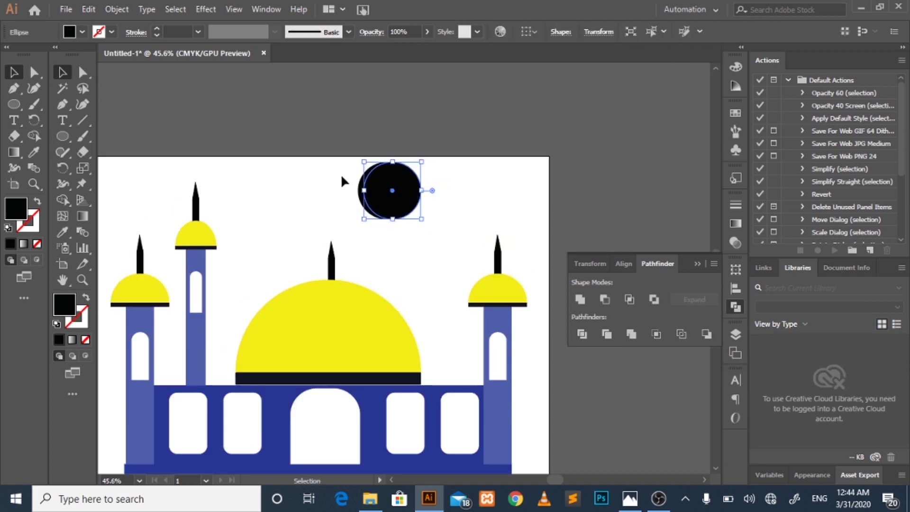
pyautogui.moveTo(343, 180)
pyautogui.mouseDown()
pyautogui.moveTo(416, 213)
pyautogui.moveTo(326, 242)
pyautogui.moveTo(346, 231)
pyautogui.moveTo(209, 192)
pyautogui.moveTo(193, 153)
pyautogui.moveTo(130, 230)
pyautogui.mouseUp()
pyautogui.click(605, 298)
# Step: Place the crescent above the main dome spire and copy it onto the left tower spire
pyautogui.click(388, 251)
pyautogui.click(349, 237)
pyautogui.moveTo(129, 223)
pyautogui.mouseDown()
pyautogui.moveTo(496, 226)
pyautogui.moveTo(687, 243)
pyautogui.mouseUp()
pyautogui.press('z')
pyautogui.press('v')
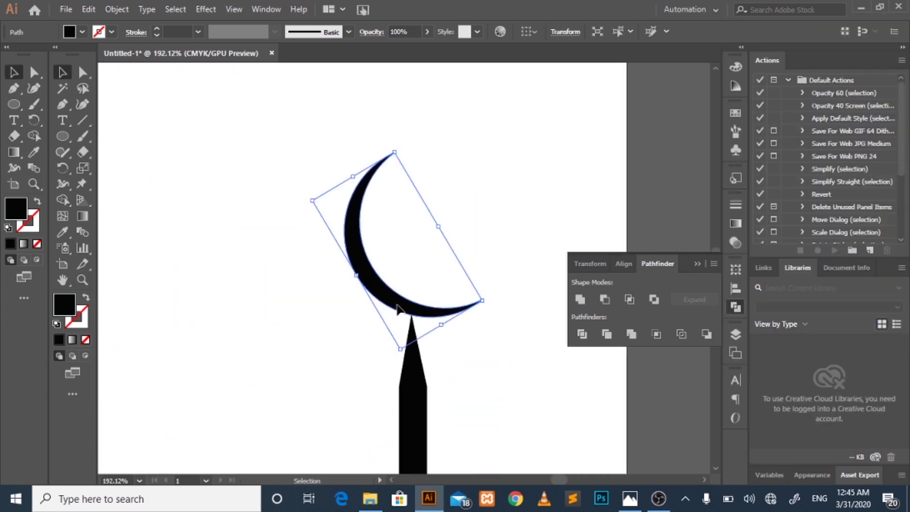
pyautogui.moveTo(398, 310); pyautogui.dragTo(313, 280)
pyautogui.click(445, 302)
# Step: Move the left minaret crescent onto its spire tip
pyautogui.press('z')
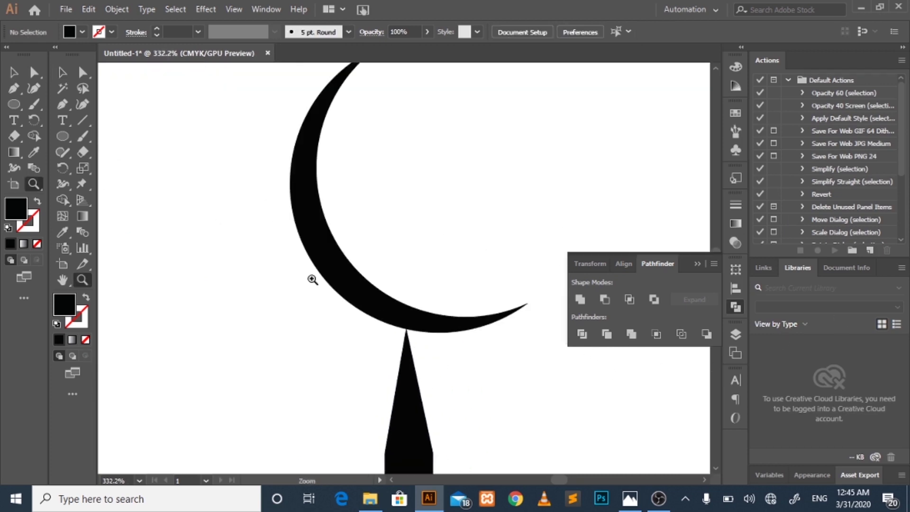
pyautogui.moveTo(313, 279)
pyautogui.mouseDown()
pyautogui.moveTo(258, 283)
pyautogui.moveTo(76, 163)
pyautogui.mouseUp()
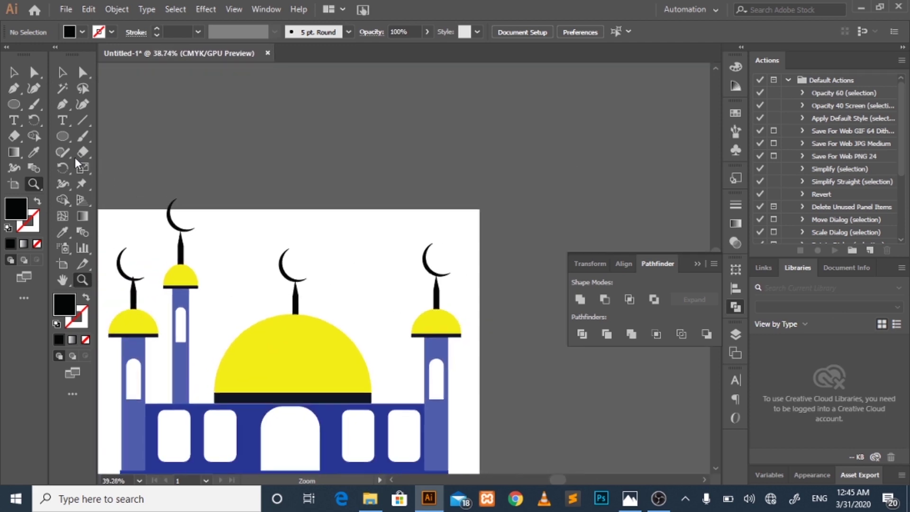
pyautogui.moveTo(220, 295); pyautogui.dragTo(256, 325)
pyautogui.press('v')
pyautogui.moveTo(189, 305); pyautogui.dragTo(192, 309)
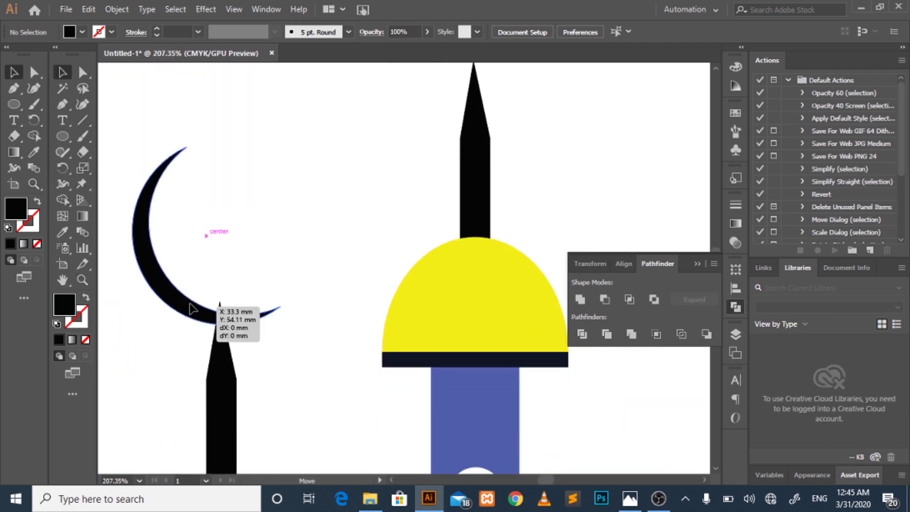
pyautogui.click(280, 327)
# Step: Align the crescent on its spire tip and rotate it slightly to settle it
pyautogui.press('z')
pyautogui.moveTo(283, 325); pyautogui.dragTo(526, 317)
pyautogui.press('v')
pyautogui.moveTo(329, 342); pyautogui.dragTo(362, 366)
pyautogui.scroll(-2, 448, 384)
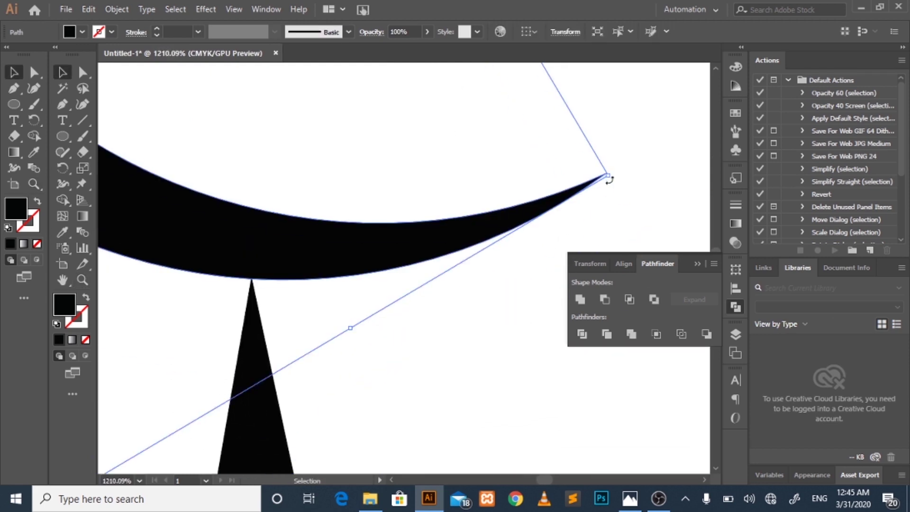
pyautogui.moveTo(613, 176); pyautogui.dragTo(613, 187)
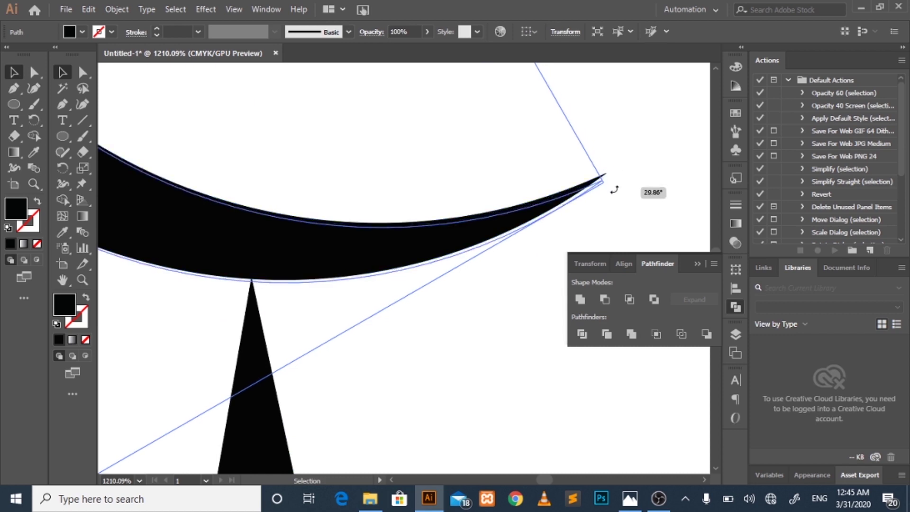
pyautogui.moveTo(259, 236); pyautogui.dragTo(208, 240)
pyautogui.click(405, 321)
# Step: Shrink the tall tower's crescent and move it down onto its spire tip
pyautogui.press('z')
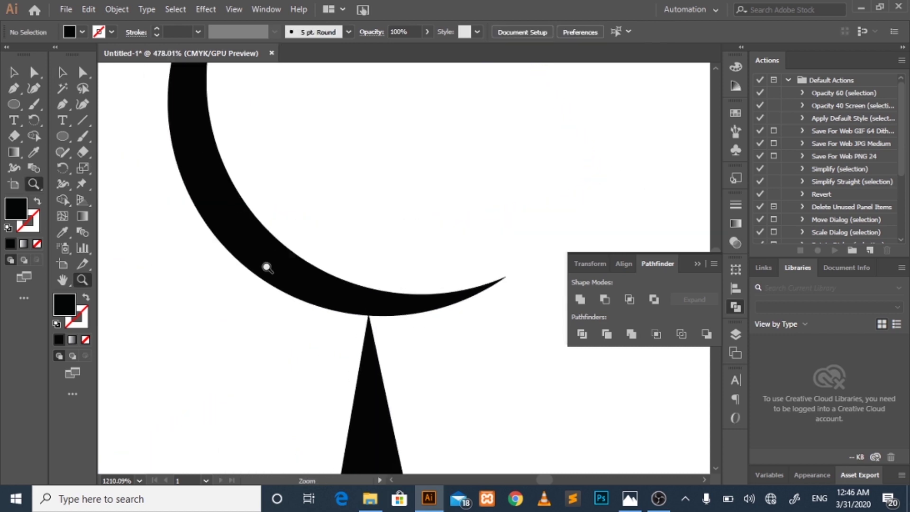
pyautogui.keyDown('alt'); pyautogui.click(266, 264); pyautogui.keyUp('alt')
pyautogui.click(654, 228)
pyautogui.scroll(3, 664, 284)
pyautogui.moveTo(549, 480); pyautogui.dragTo(551, 480)
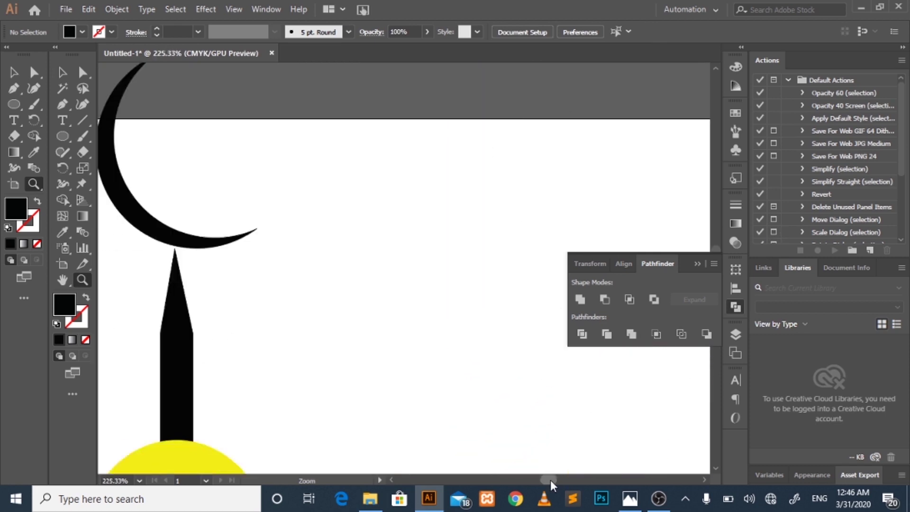
pyautogui.press('v')
pyautogui.click(318, 316)
pyautogui.moveTo(416, 325)
pyautogui.mouseDown()
pyautogui.moveTo(421, 319)
pyautogui.moveTo(387, 308)
pyautogui.mouseUp()
pyautogui.moveTo(332, 324); pyautogui.dragTo(322, 356)
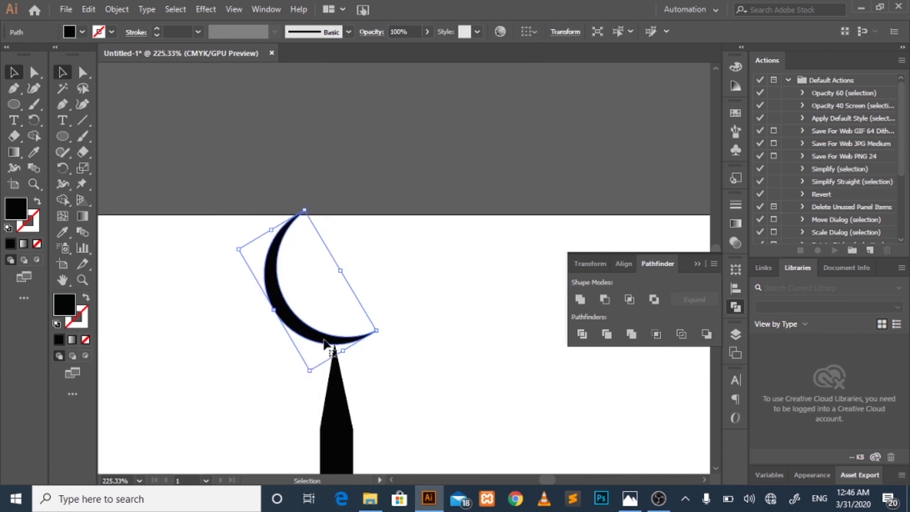
pyautogui.click(417, 358)
pyautogui.press('z')
pyautogui.moveTo(436, 372); pyautogui.dragTo(235, 239)
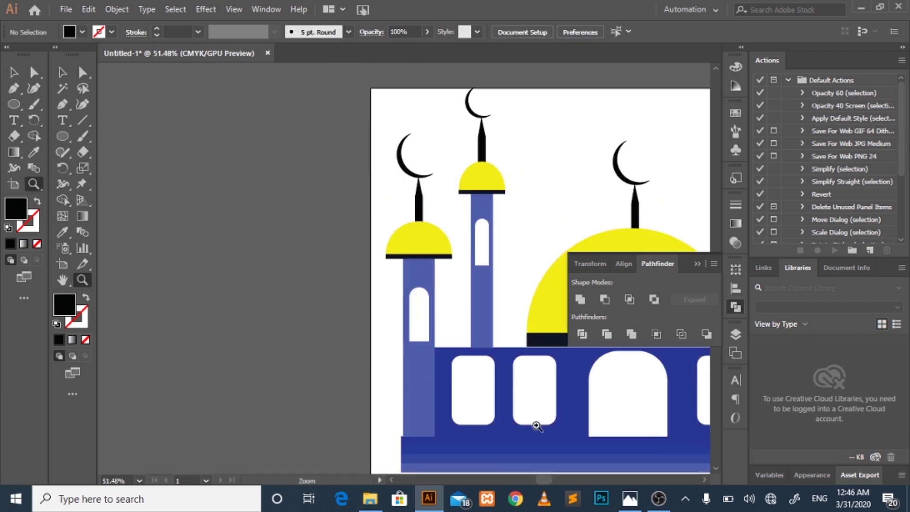
# Step: Extend the artboard's top edge upward with the Artboard Tool
pyautogui.hscroll(5, 554, 481)
pyautogui.moveTo(472, 334); pyautogui.dragTo(335, 289)
pyautogui.press('v')
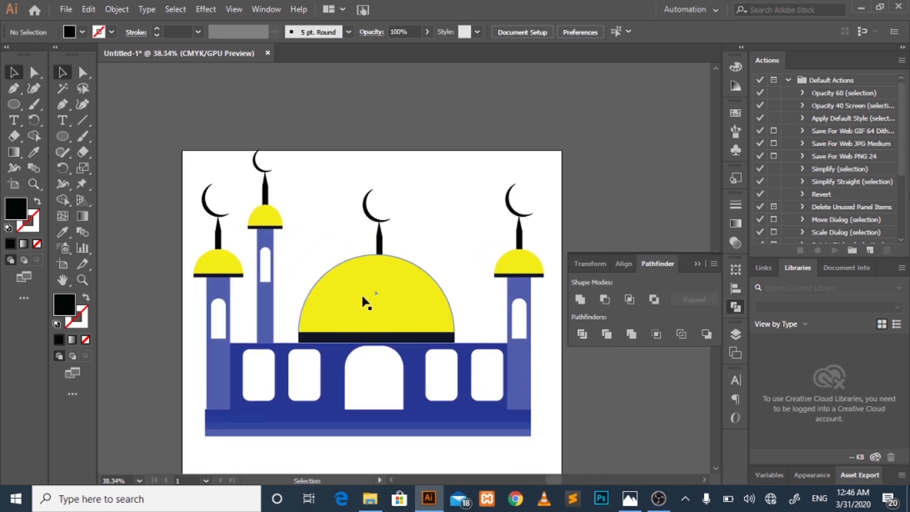
pyautogui.click(18, 182)
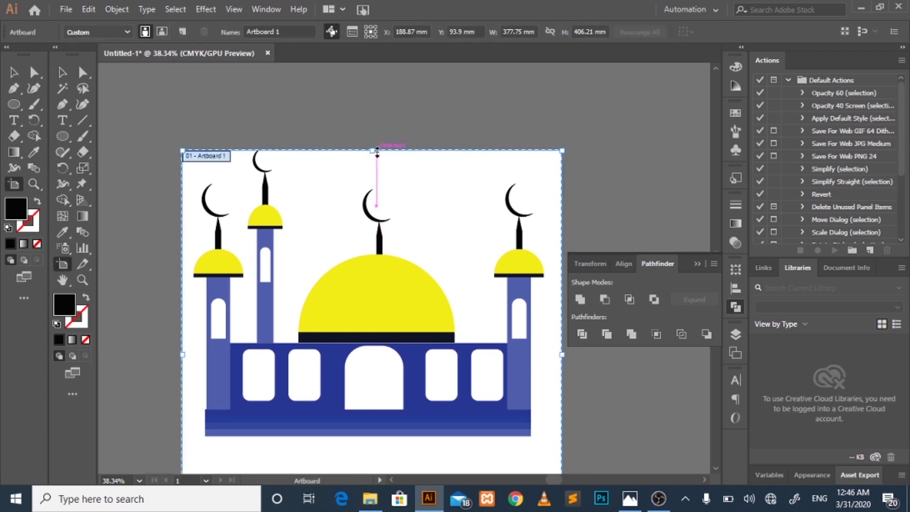
pyautogui.moveTo(372, 150); pyautogui.dragTo(395, 103)
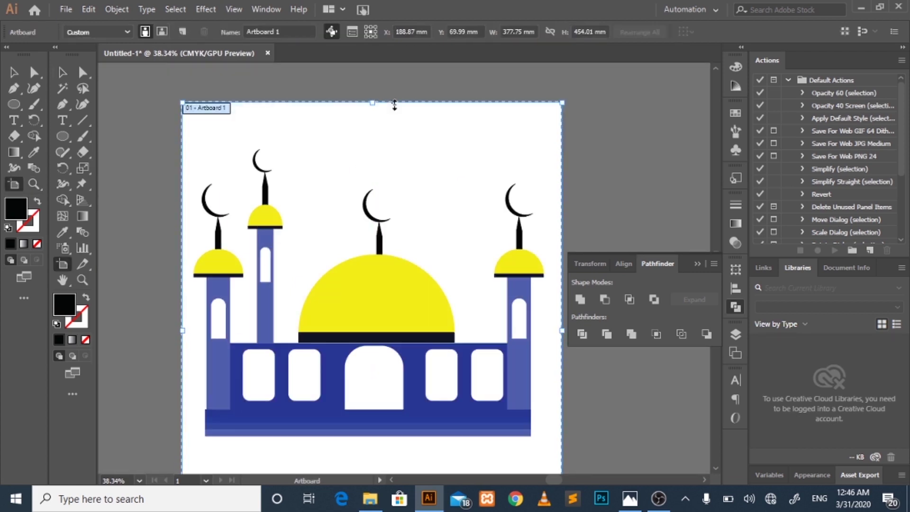
pyautogui.press('Return')
pyautogui.click(524, 431)
pyautogui.click(13, 72)
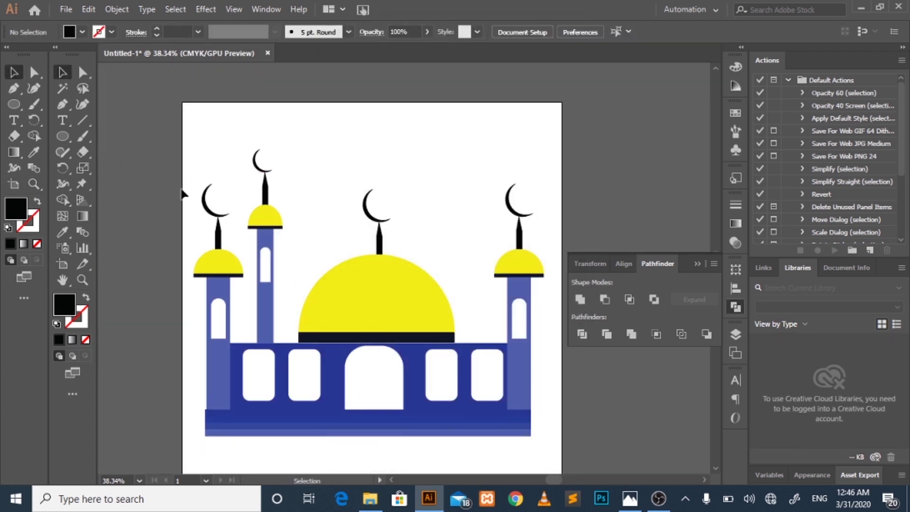
# Step: Select all four crescent moons and change their fill to white
pyautogui.click(205, 204)
pyautogui.keyDown('shift'); pyautogui.click(256, 161); pyautogui.keyUp('shift')
pyautogui.keyDown('shift'); pyautogui.click(367, 205); pyautogui.keyUp('shift')
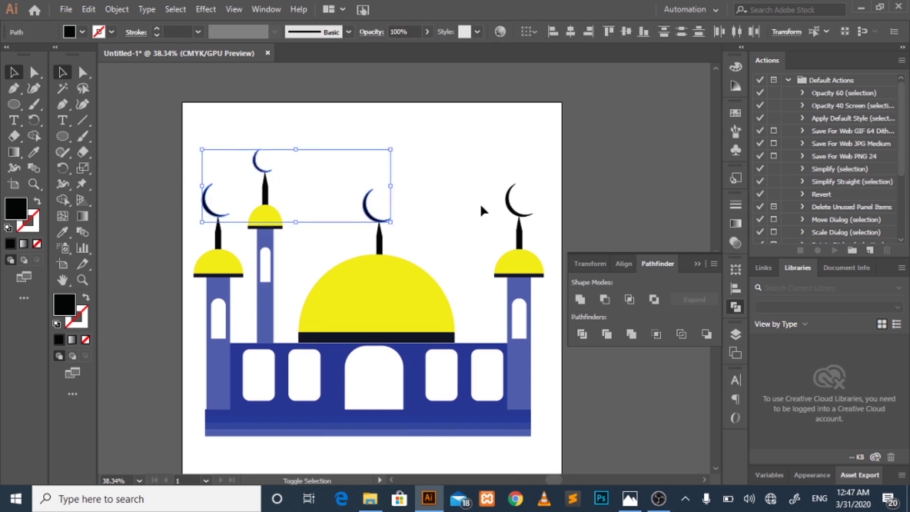
pyautogui.keyDown('shift'); pyautogui.click(510, 212); pyautogui.keyUp('shift')
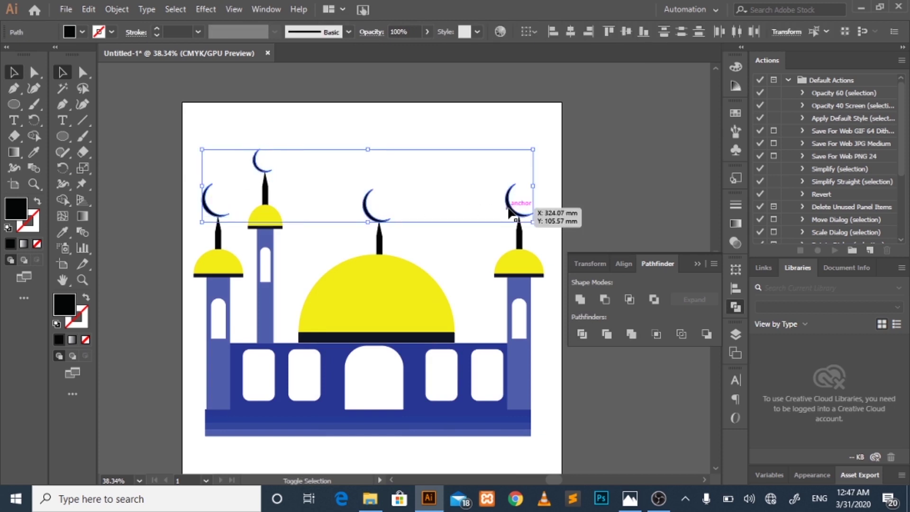
pyautogui.press('d')
pyautogui.click(332, 136)
pyautogui.scroll(-2, 343, 226)
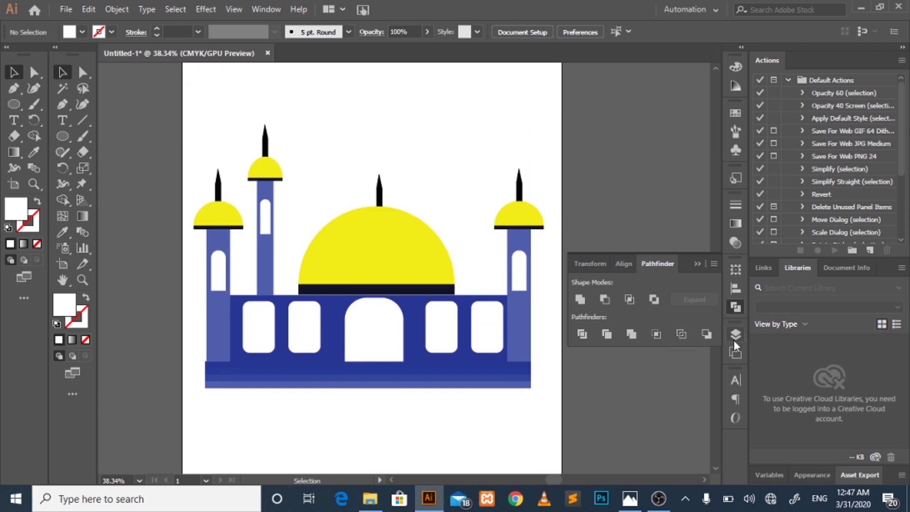
# Step: Move Layer 2 below Layer 1 and draw a rectangle covering the whole artboard
pyautogui.click(736, 334)
pyautogui.moveTo(646, 295); pyautogui.dragTo(646, 317)
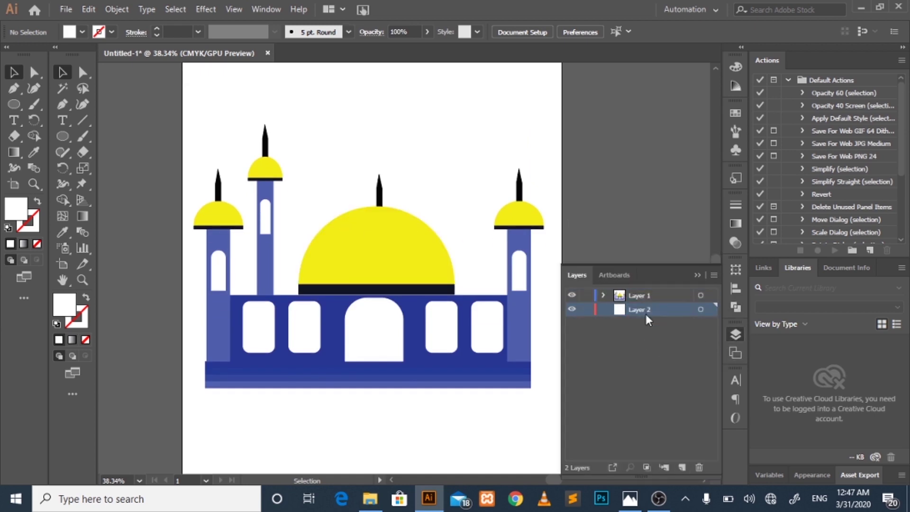
pyautogui.click(10, 104)
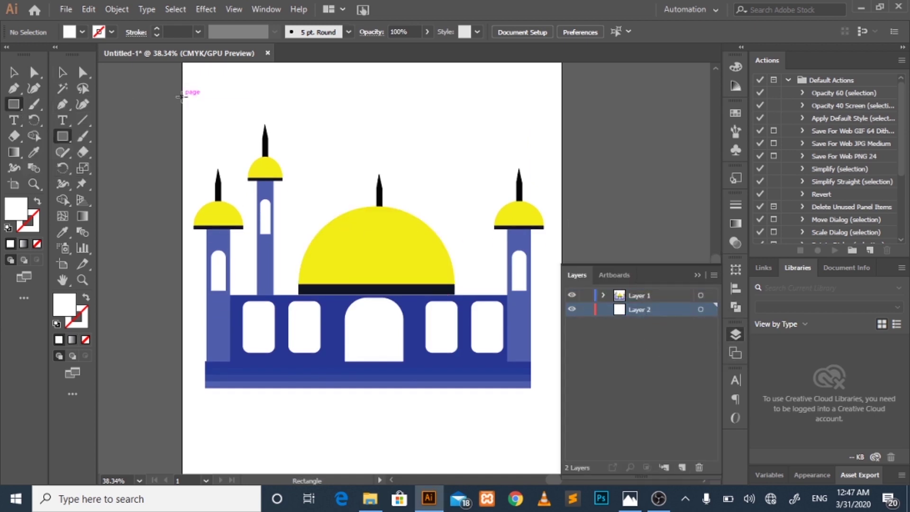
pyautogui.moveTo(183, 74); pyautogui.dragTo(569, 449)
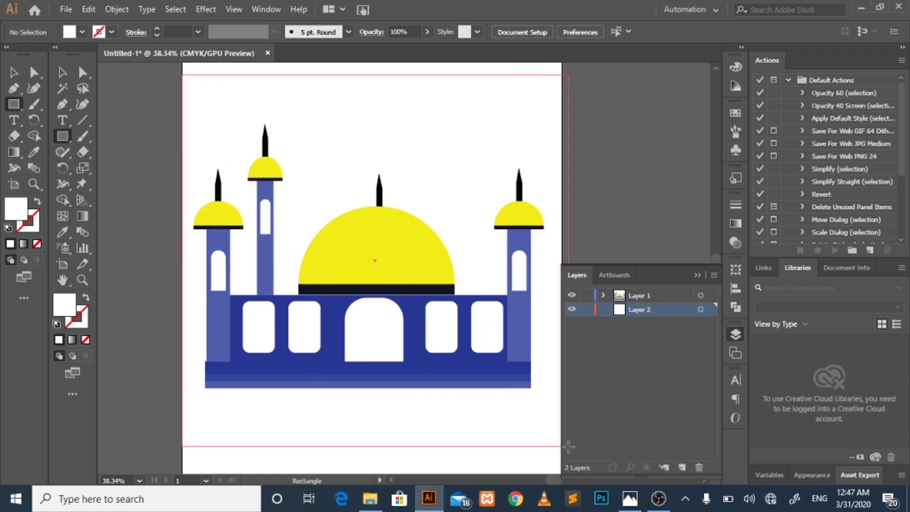
pyautogui.press('v')
pyautogui.moveTo(570, 261); pyautogui.dragTo(563, 261)
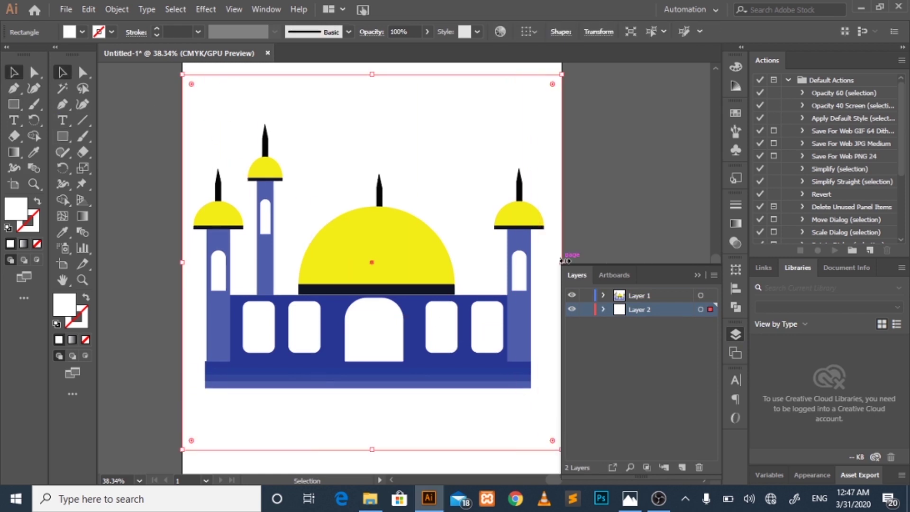
# Step: Fill the background rectangle with light blue #32ADCE
pyautogui.doubleClick(18, 215)
pyautogui.click(408, 256)
pyautogui.moveTo(408, 256); pyautogui.dragTo(447, 212)
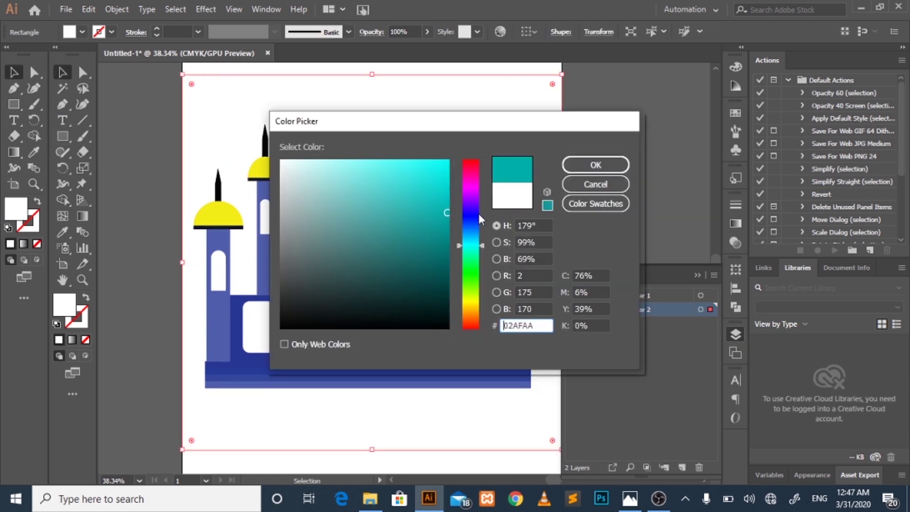
pyautogui.click(476, 238)
pyautogui.click(440, 221)
pyautogui.click(408, 192)
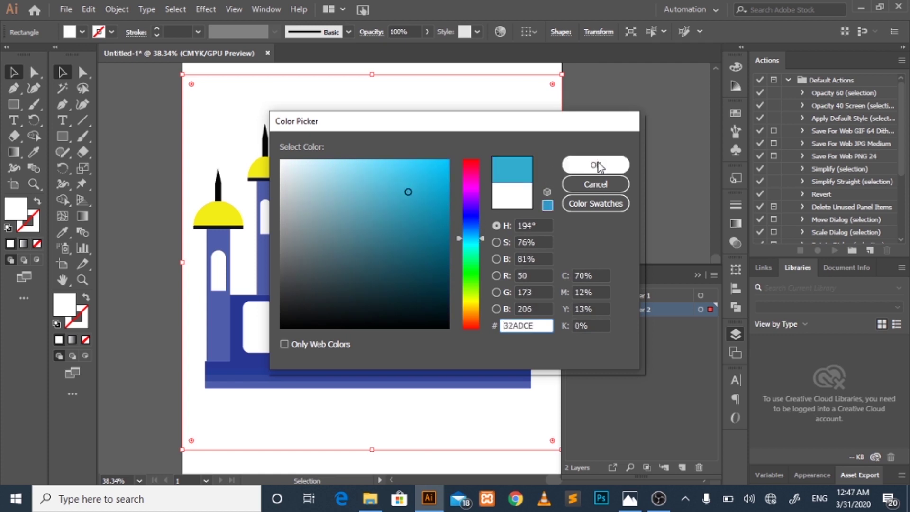
pyautogui.click(595, 164)
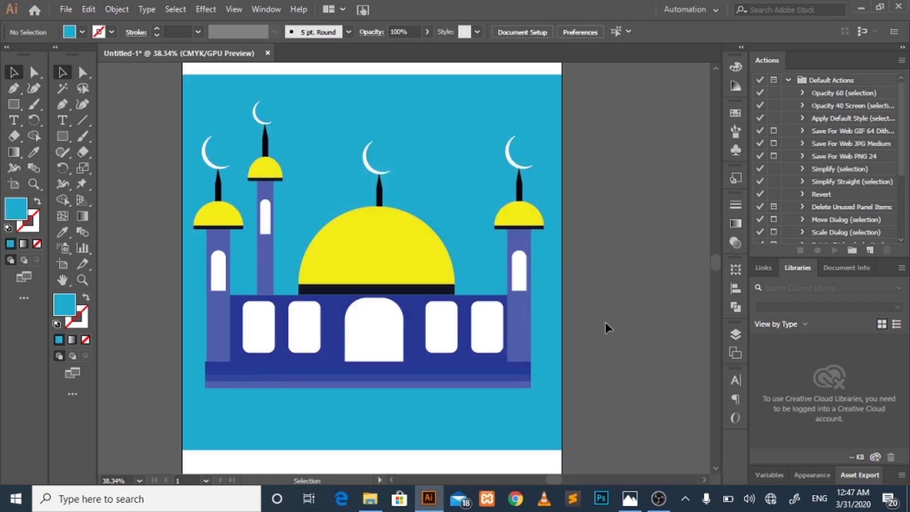
pyautogui.scroll(1, 605, 323)
# Step: Direct-select the three minaret towers and apply a linear blue-and-white gradient fill
pyautogui.click(239, 340)
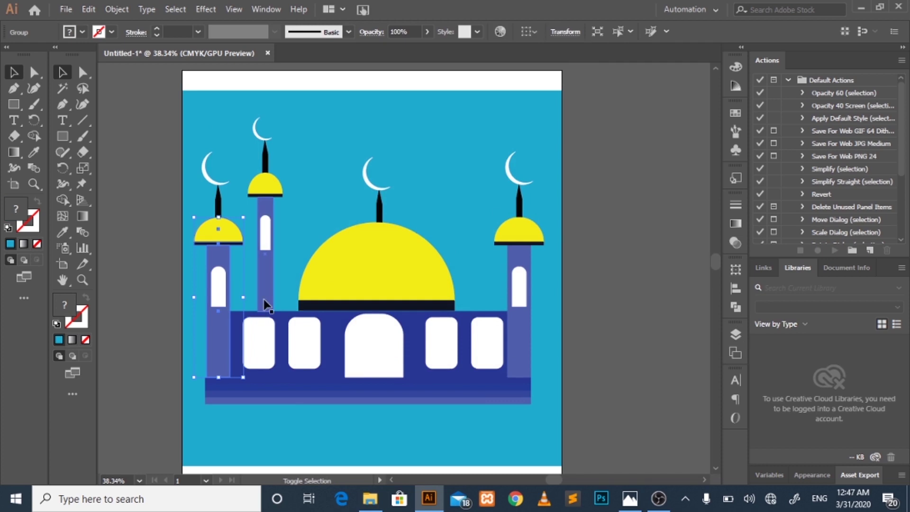
pyautogui.click(186, 308)
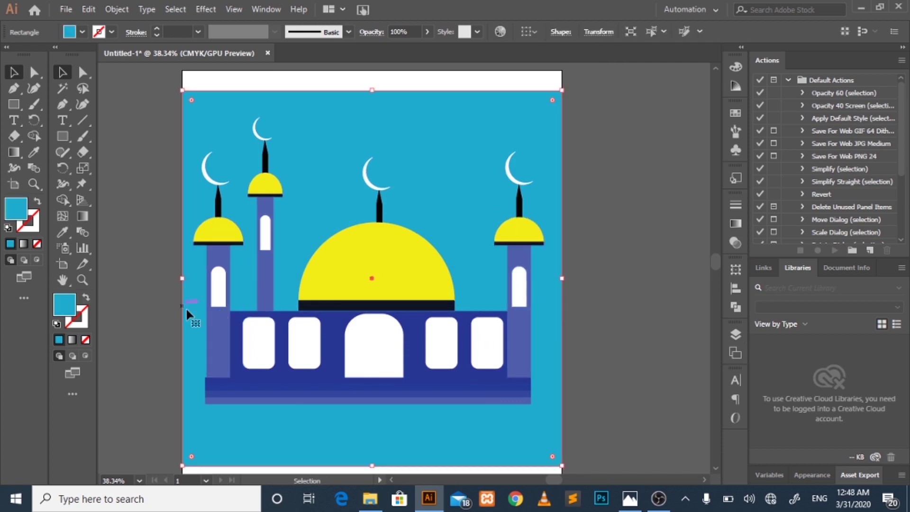
pyautogui.press('a')
pyautogui.click(213, 325)
pyautogui.keyDown('shift'); pyautogui.click(269, 281); pyautogui.keyUp('shift')
pyautogui.keyDown('shift'); pyautogui.click(508, 307); pyautogui.keyUp('shift')
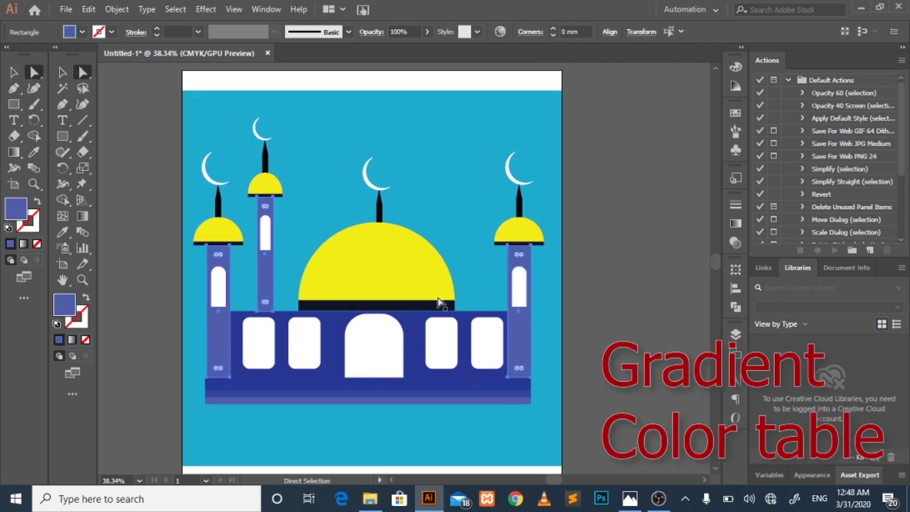
pyautogui.click(736, 225)
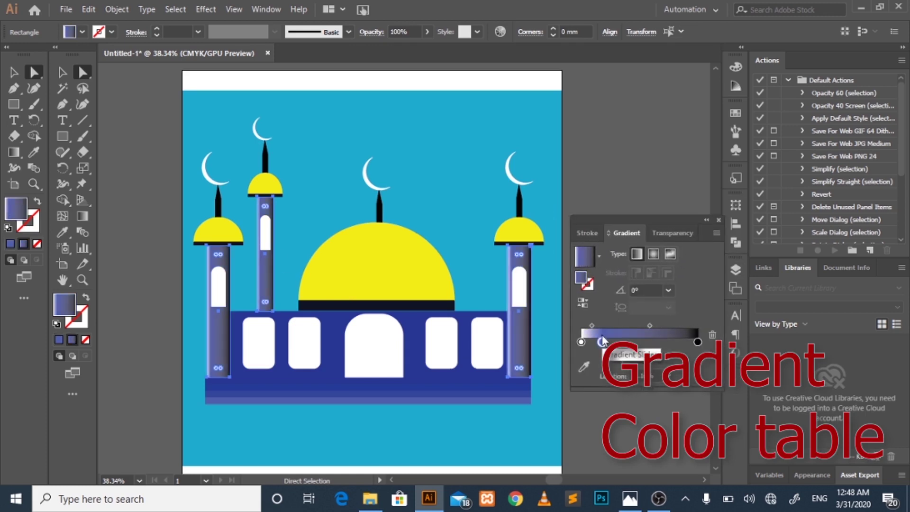
pyautogui.click(603, 335)
pyautogui.click(639, 342)
pyautogui.moveTo(638, 341)
pyautogui.mouseDown()
pyautogui.moveTo(671, 341)
pyautogui.moveTo(674, 374)
pyautogui.mouseUp()
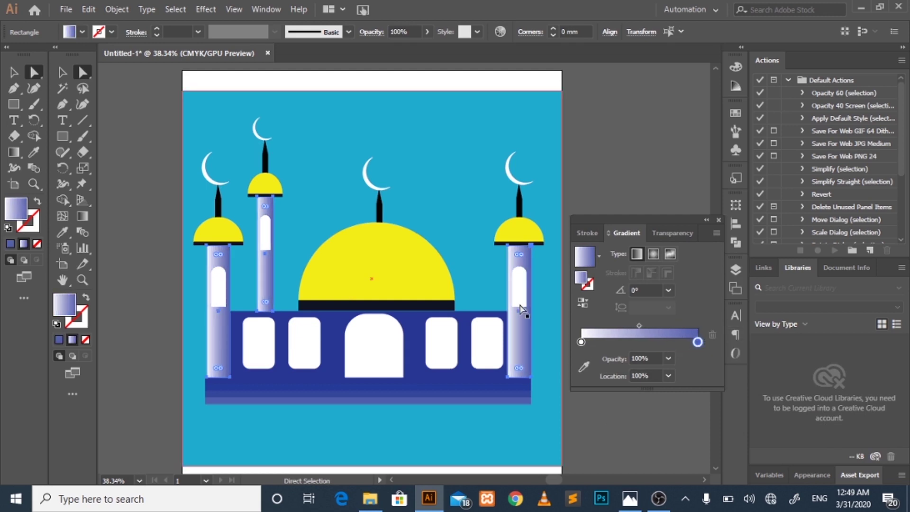
pyautogui.moveTo(611, 323)
pyautogui.mouseDown()
pyautogui.moveTo(597, 323)
pyautogui.moveTo(606, 324)
pyautogui.mouseUp()
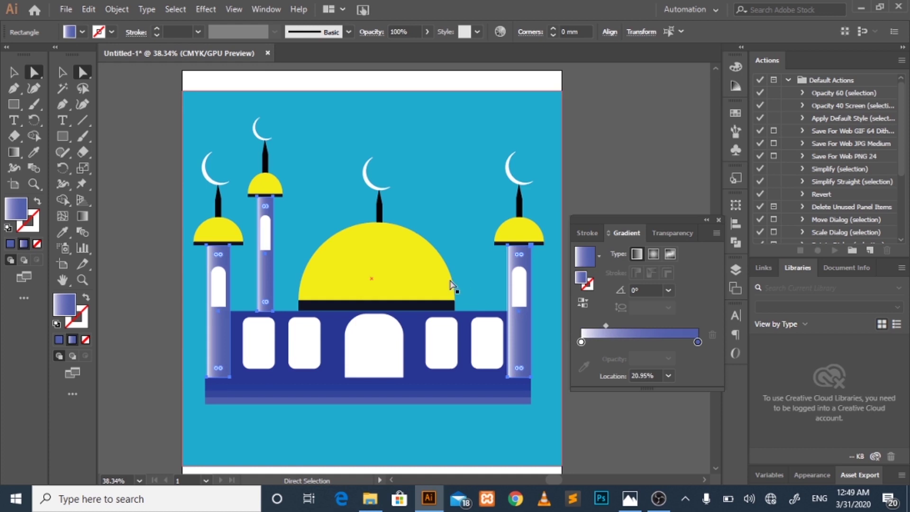
# Step: Make the left and middle towers' gradients run blue to white, blend shifted toward white
pyautogui.click(219, 339)
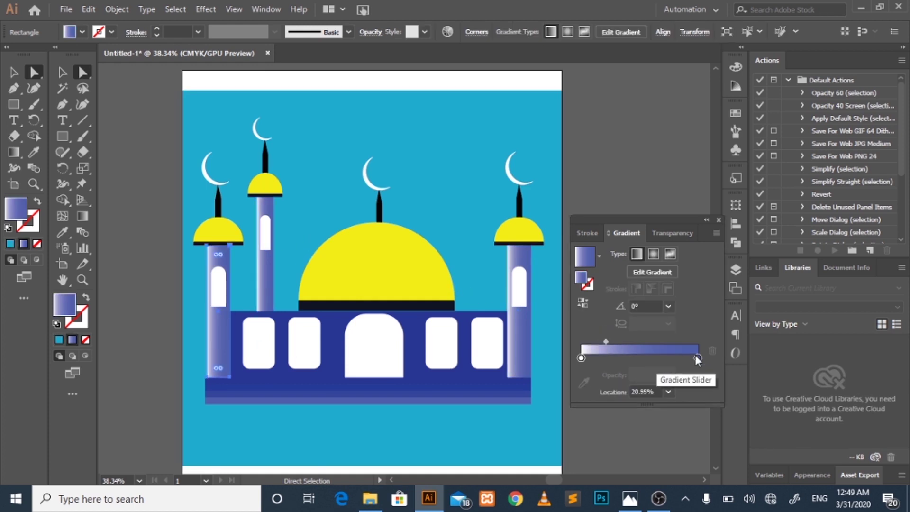
pyautogui.moveTo(698, 359)
pyautogui.mouseDown()
pyautogui.moveTo(582, 358)
pyautogui.moveTo(698, 358)
pyautogui.mouseUp()
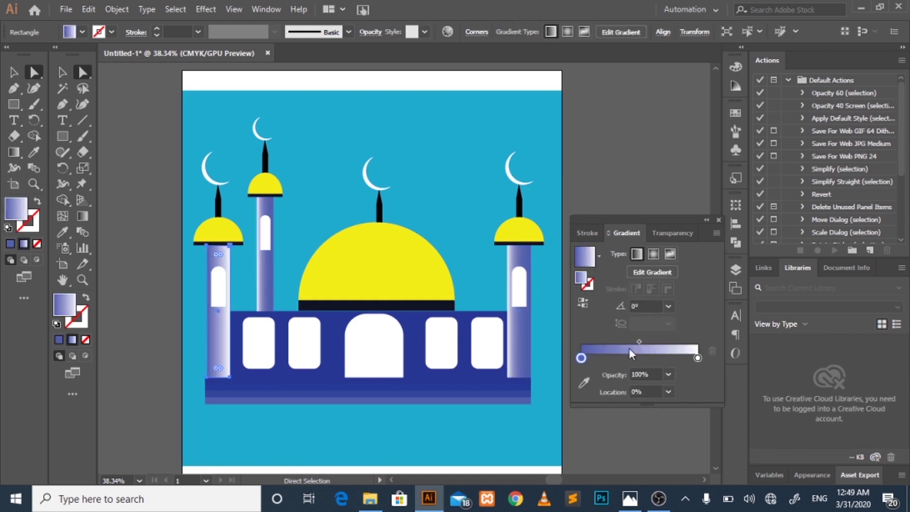
pyautogui.moveTo(640, 341); pyautogui.dragTo(683, 342)
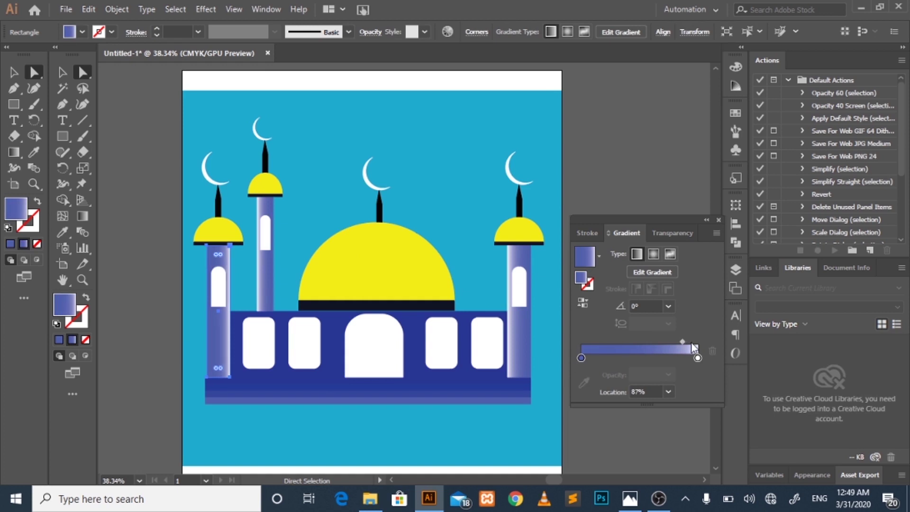
pyautogui.click(265, 256)
pyautogui.click(581, 358)
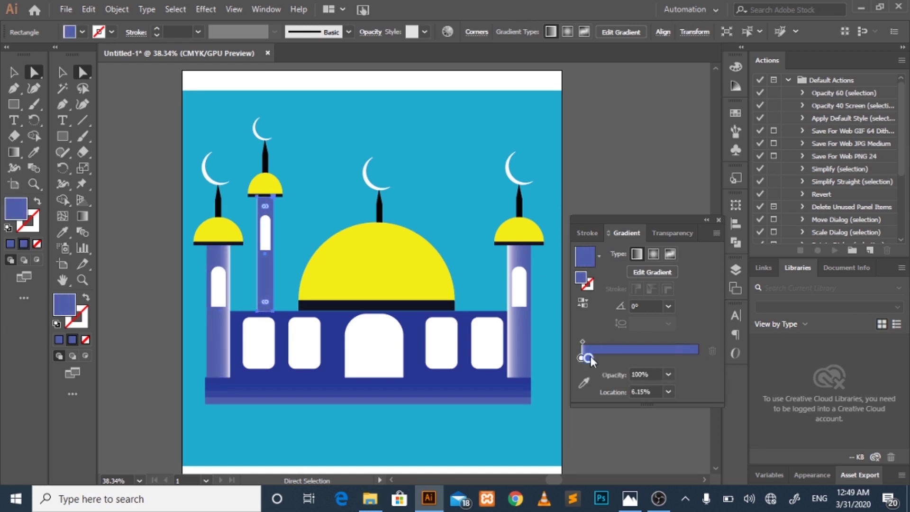
pyautogui.moveTo(590, 357); pyautogui.dragTo(582, 358)
pyautogui.moveTo(639, 342); pyautogui.dragTo(676, 342)
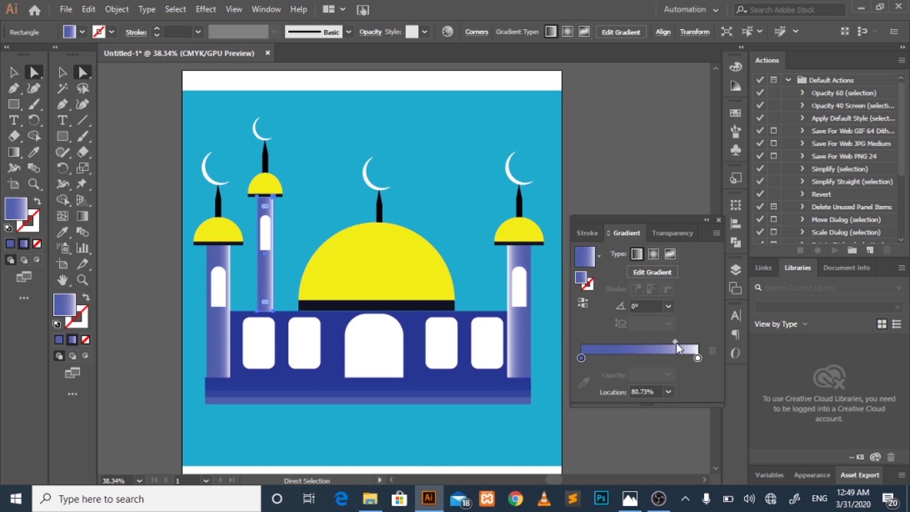
# Step: Darken the blue gradient stop on each of the three minaret towers
pyautogui.click(446, 226)
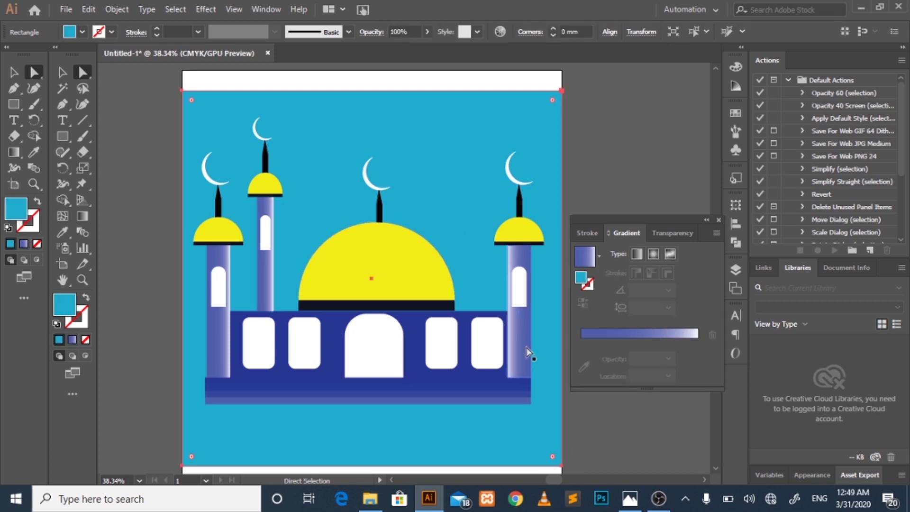
pyautogui.click(265, 285)
pyautogui.click(264, 290)
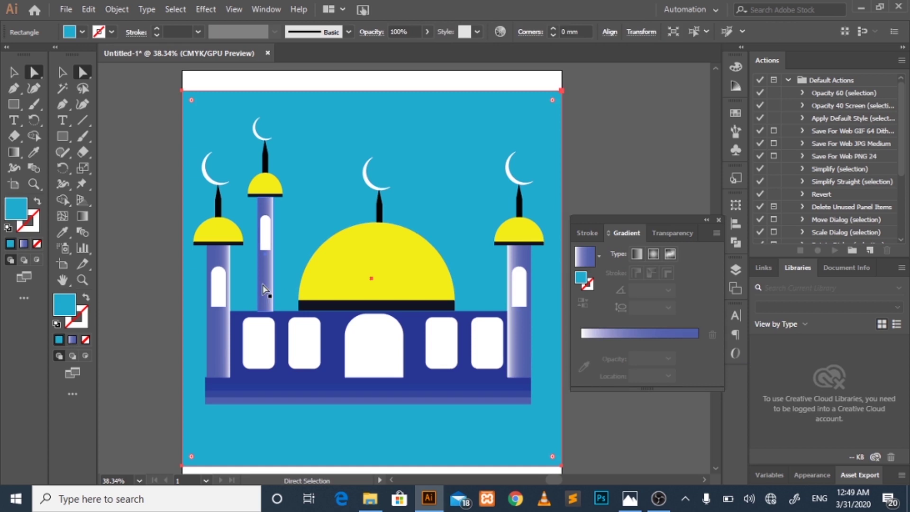
pyautogui.click(216, 332)
pyautogui.doubleClick(582, 358)
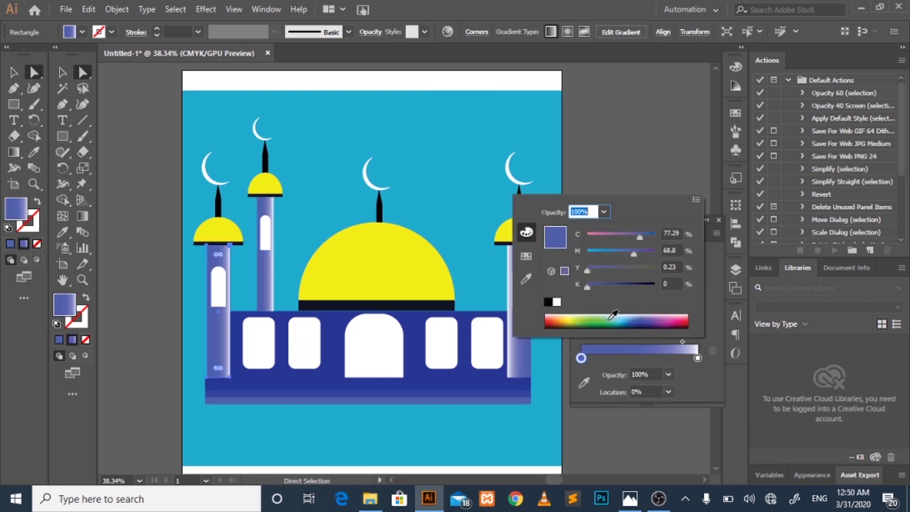
pyautogui.moveTo(587, 287); pyautogui.dragTo(613, 287)
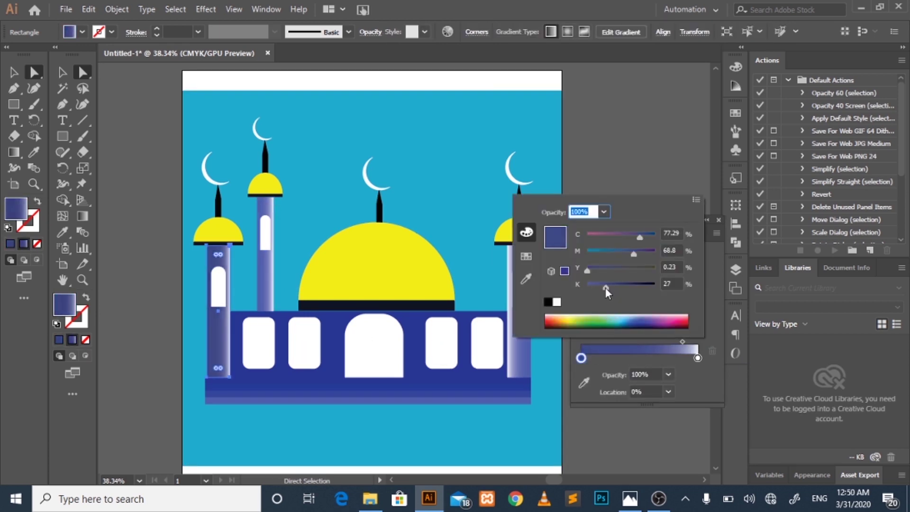
pyautogui.click(277, 289)
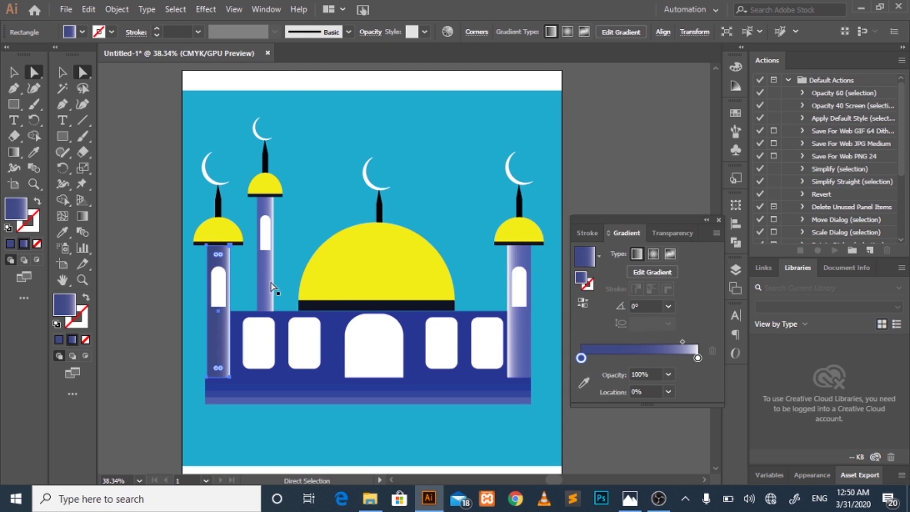
pyautogui.doubleClick(582, 358)
pyautogui.moveTo(593, 286); pyautogui.dragTo(599, 285)
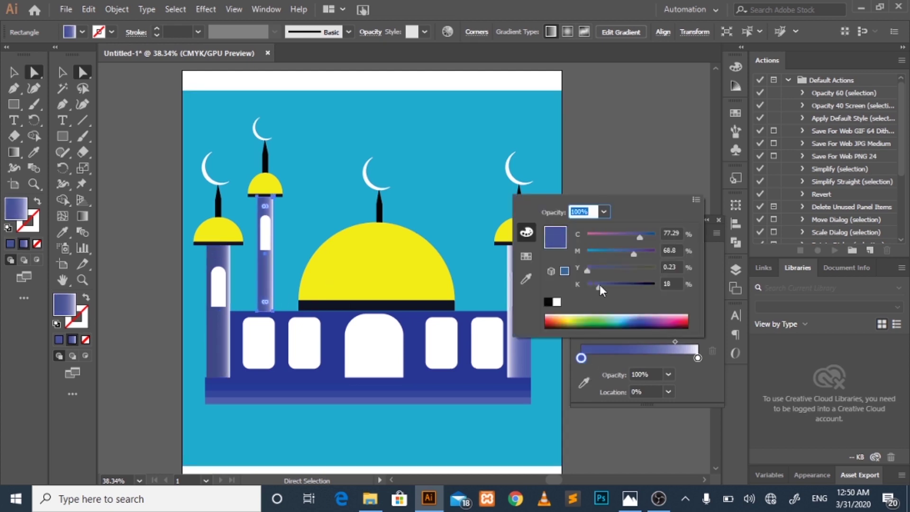
pyautogui.click(522, 352)
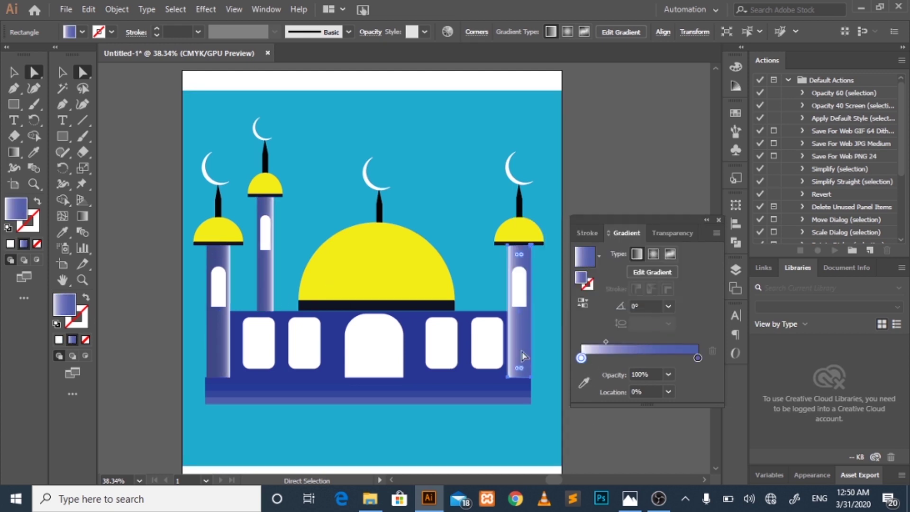
pyautogui.doubleClick(697, 358)
pyautogui.moveTo(596, 289); pyautogui.dragTo(599, 283)
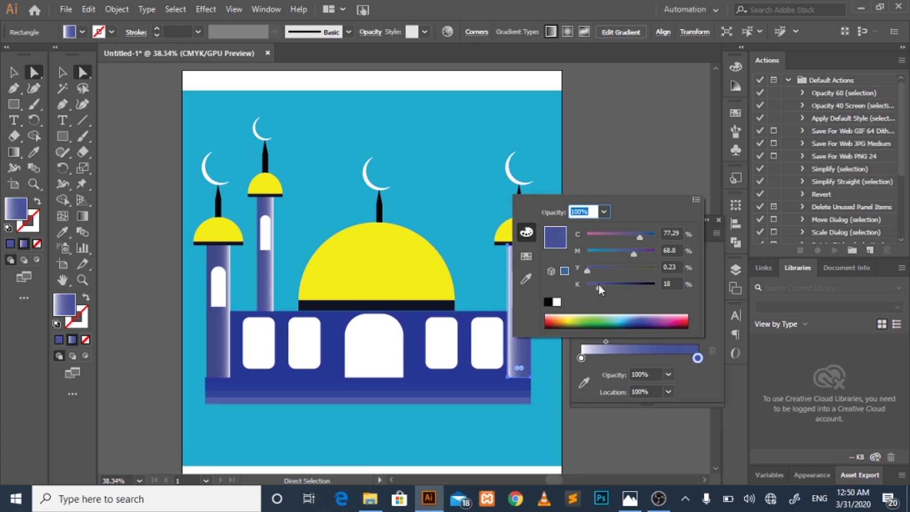
# Step: Give the three domes a yellow-only gradient by removing the blue stop
pyautogui.click(386, 264)
pyautogui.keyDown('shift'); pyautogui.click(265, 185); pyautogui.keyUp('shift')
pyautogui.keyDown('shift'); pyautogui.click(225, 231); pyautogui.keyUp('shift')
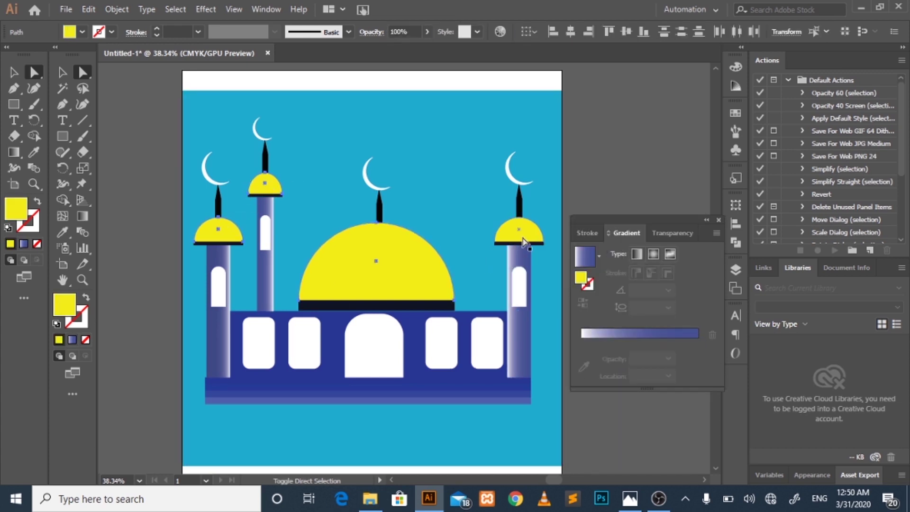
pyautogui.click(633, 332)
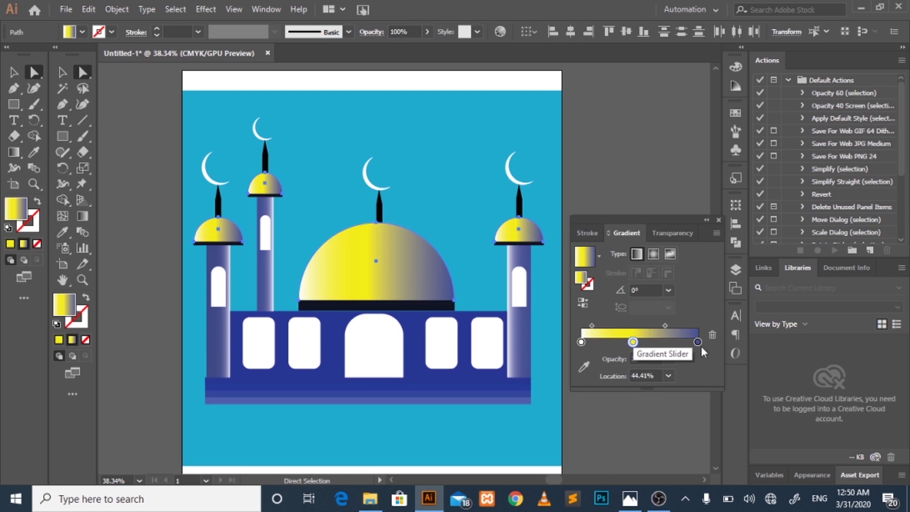
pyautogui.moveTo(698, 342); pyautogui.dragTo(664, 375)
pyautogui.moveTo(633, 342)
pyautogui.mouseDown()
pyautogui.moveTo(719, 340)
pyautogui.moveTo(601, 342)
pyautogui.mouseUp()
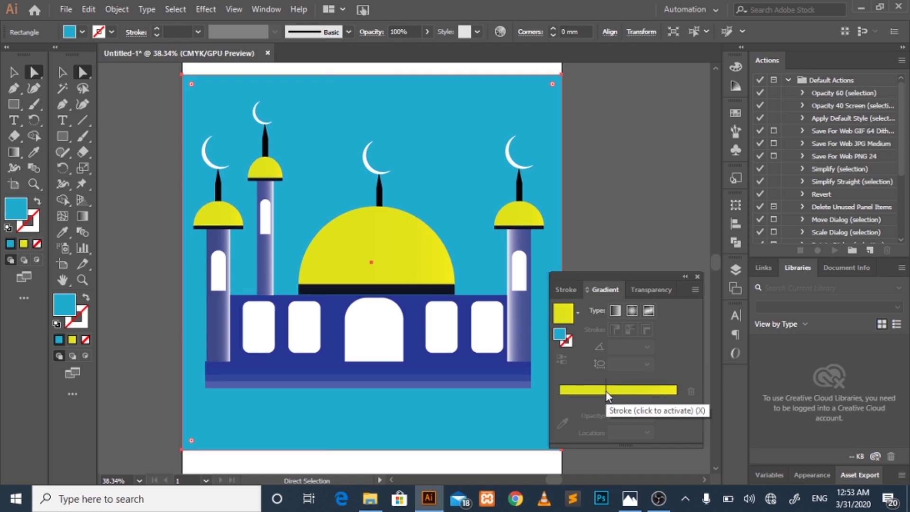
pyautogui.click(606, 390)
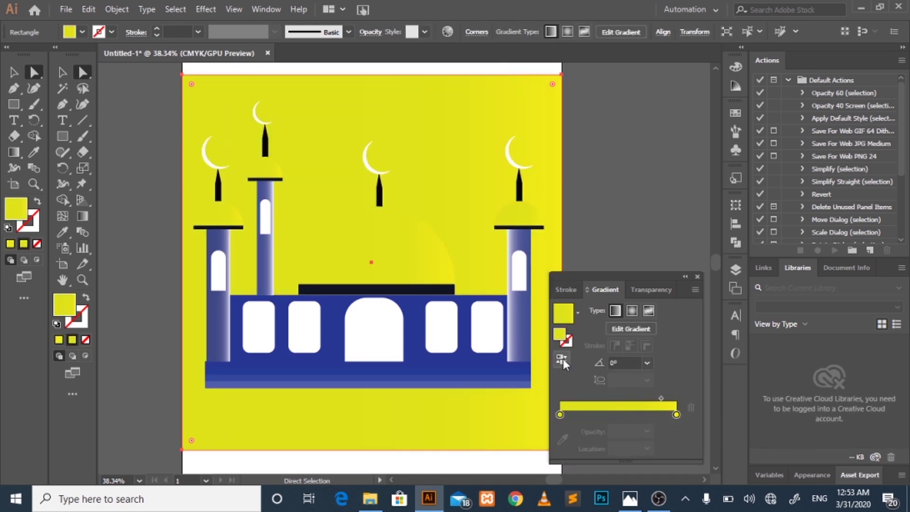
# Step: Turn the sky gradient vertical with the blue stop at the top
pyautogui.moveTo(560, 414); pyautogui.dragTo(670, 422)
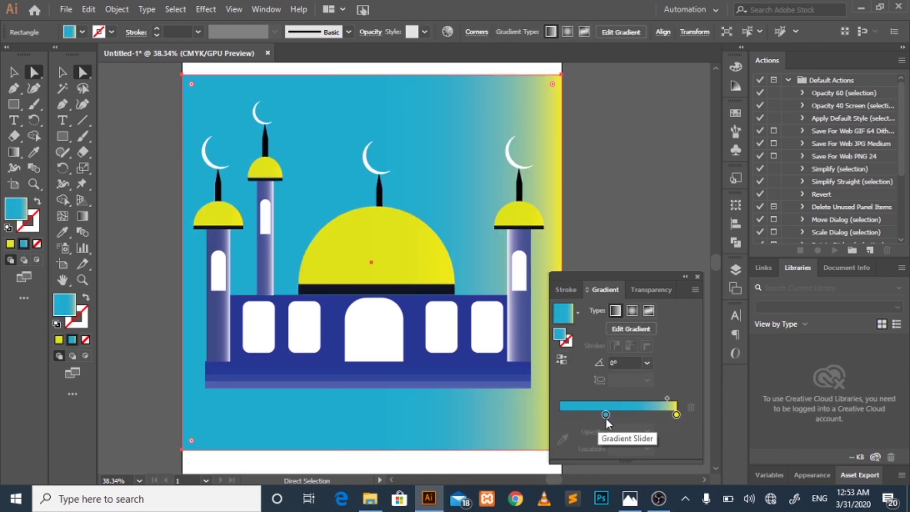
pyautogui.moveTo(606, 416); pyautogui.dragTo(567, 416)
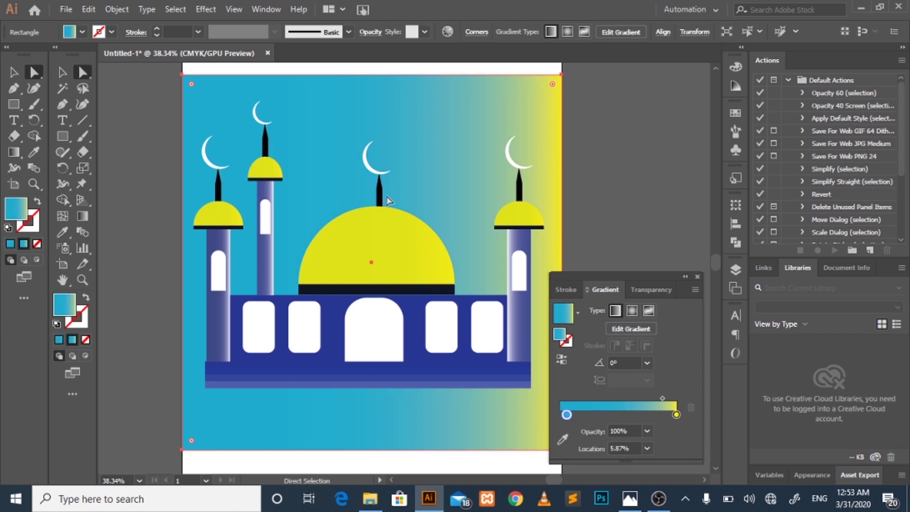
pyautogui.click(82, 168)
pyautogui.moveTo(374, 425); pyautogui.dragTo(378, 246)
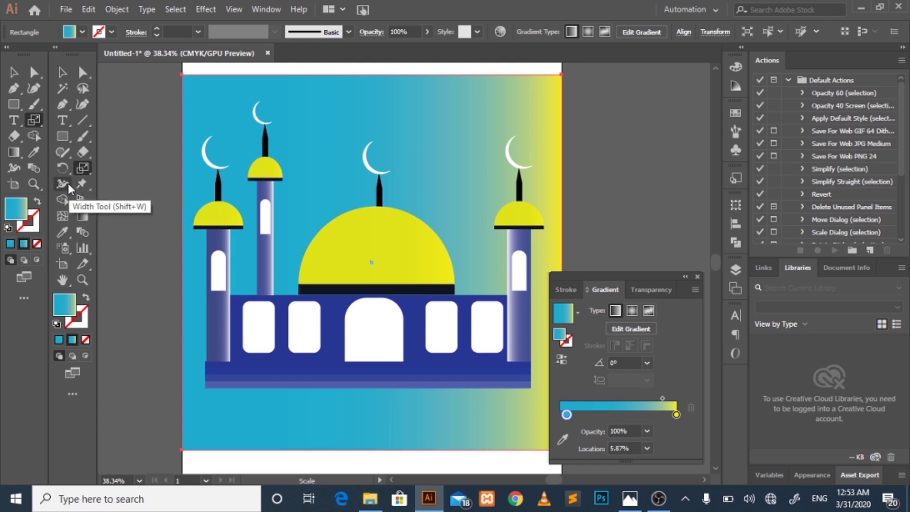
pyautogui.click(82, 216)
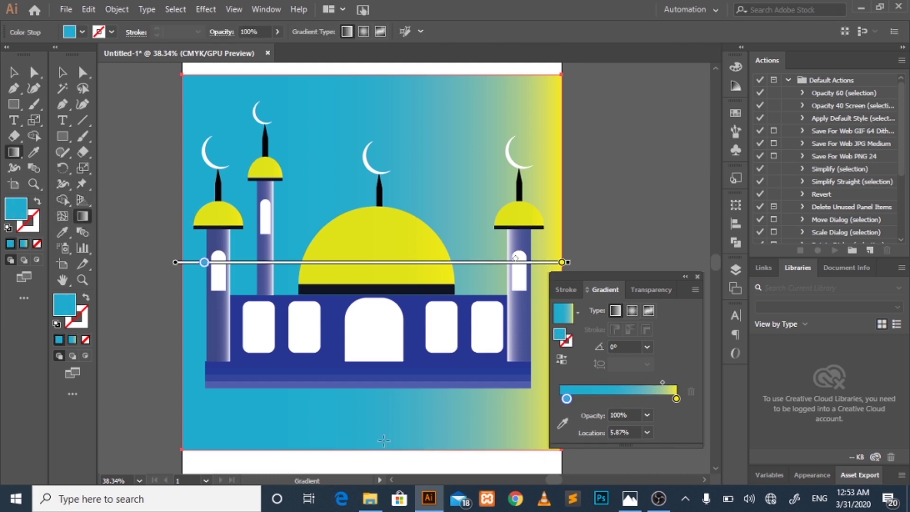
pyautogui.moveTo(384, 447); pyautogui.dragTo(367, 119)
pyautogui.moveTo(377, 79)
pyautogui.mouseDown()
pyautogui.moveTo(382, 405)
pyautogui.moveTo(381, 336)
pyautogui.mouseUp()
# Step: Change the sky gradient's yellow stop to a lighter blue
pyautogui.moveTo(676, 398); pyautogui.dragTo(610, 381)
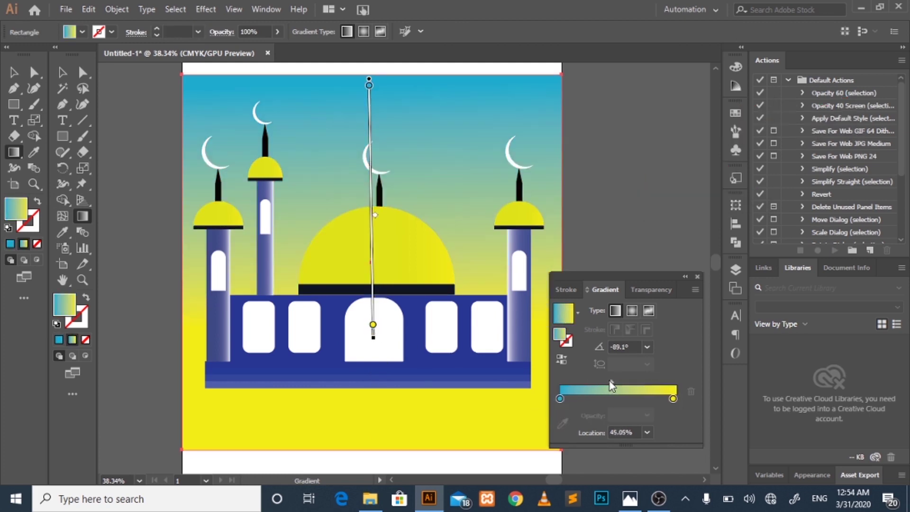
pyautogui.doubleClick(673, 399)
pyautogui.click(603, 358)
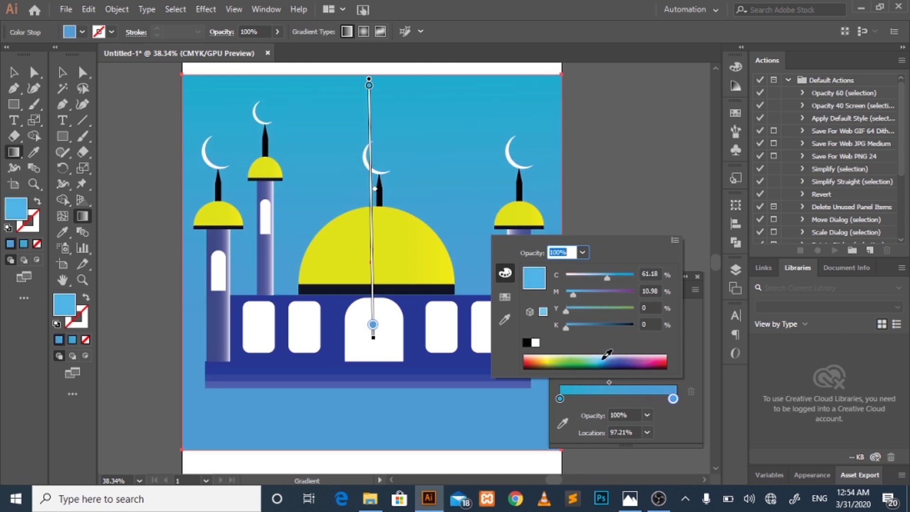
pyautogui.moveTo(585, 355)
pyautogui.mouseDown()
pyautogui.moveTo(614, 355)
pyautogui.moveTo(637, 383)
pyautogui.moveTo(659, 383)
pyautogui.mouseUp()
pyautogui.click(609, 355)
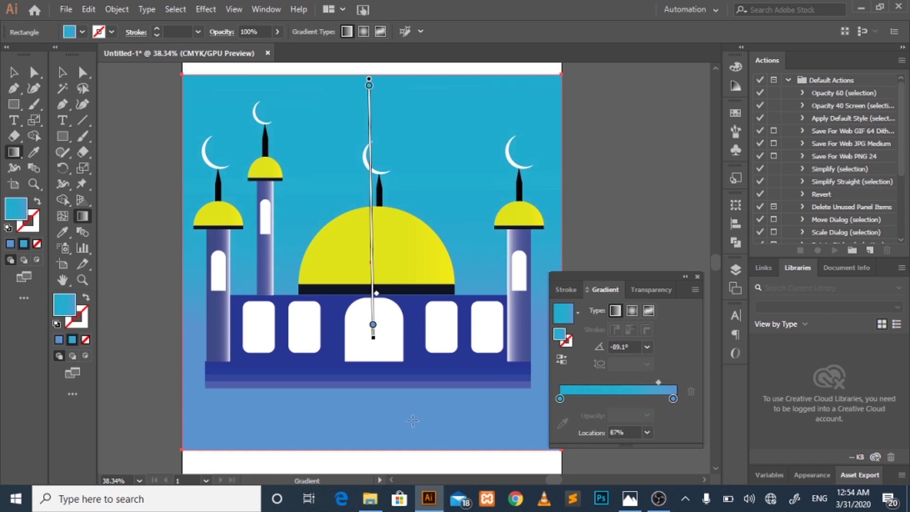
# Step: Redraw the sky gradient vertically at 90.3° with its blend point at 42.24%
pyautogui.moveTo(403, 438)
pyautogui.mouseDown()
pyautogui.moveTo(398, 174)
pyautogui.moveTo(402, 237)
pyautogui.mouseUp()
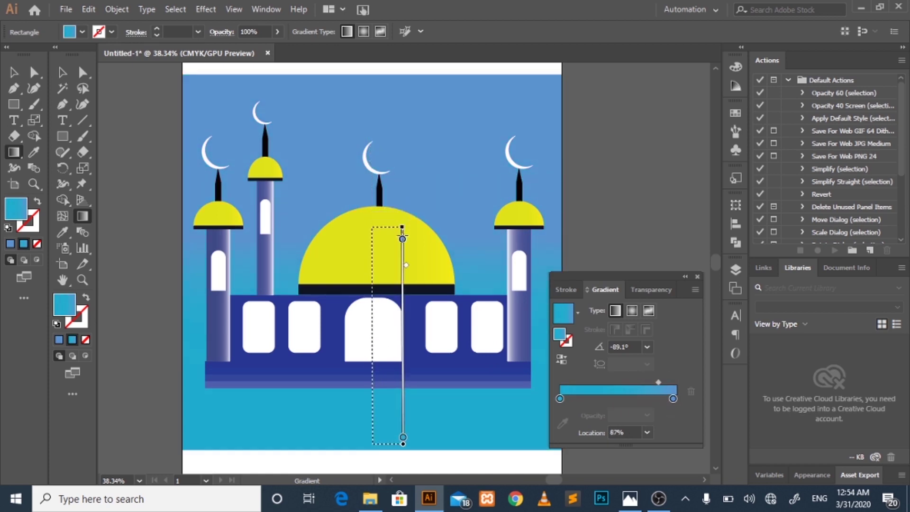
pyautogui.moveTo(403, 299); pyautogui.dragTo(403, 322)
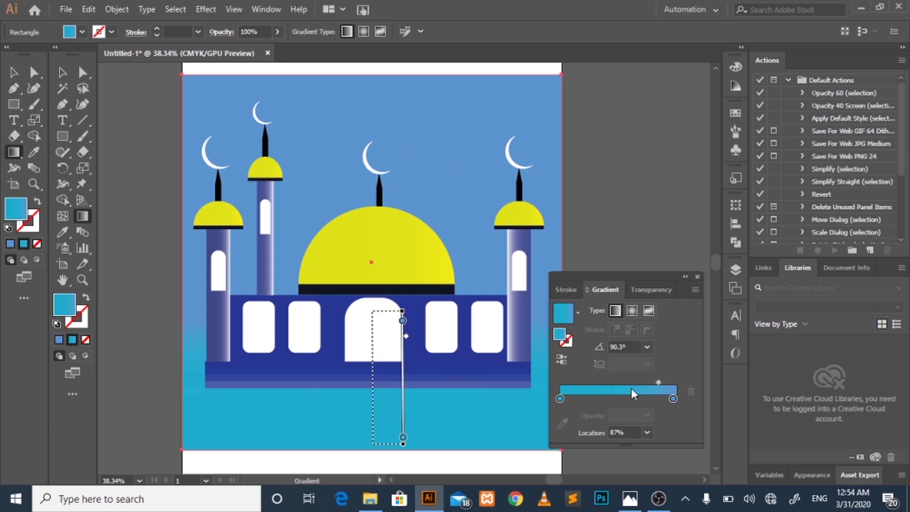
pyautogui.moveTo(649, 381); pyautogui.dragTo(608, 380)
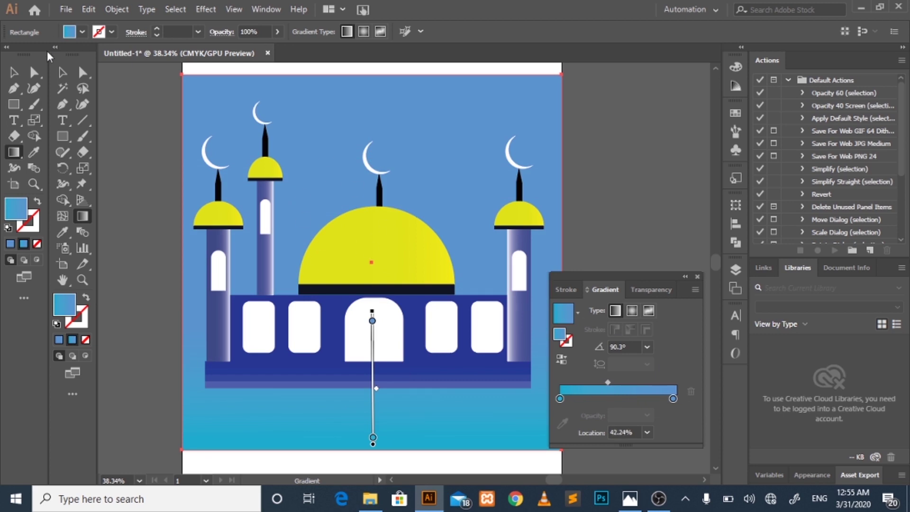
pyautogui.click(13, 72)
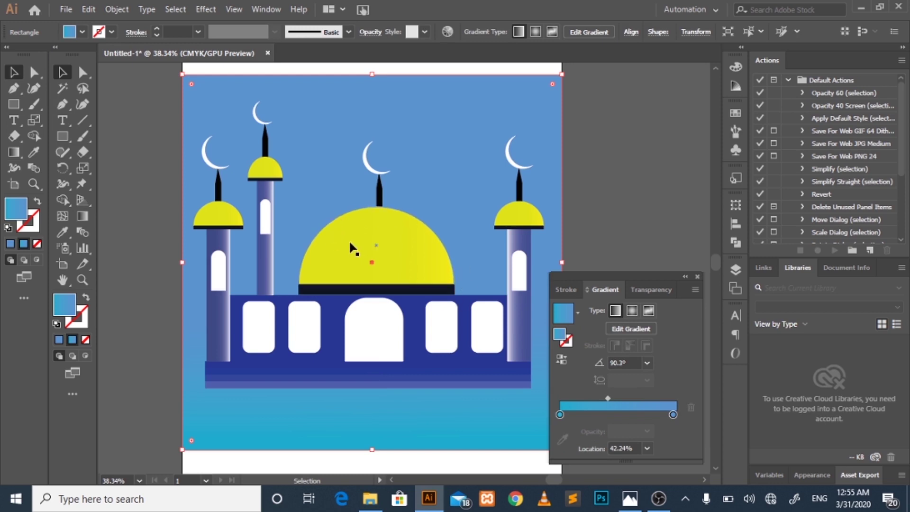
# Step: Fill the hall windows with a grey-to-white gradient, blend point shifted toward grey
pyautogui.click(489, 332)
pyautogui.click(568, 390)
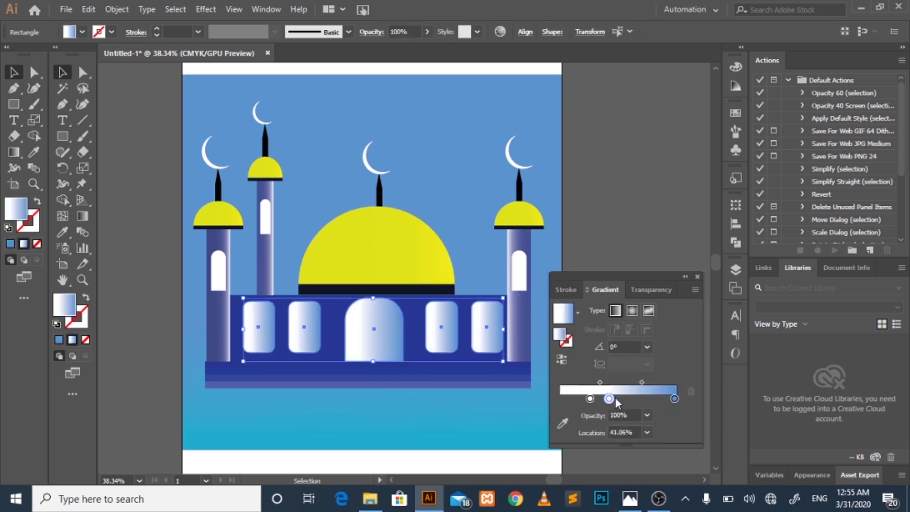
pyautogui.moveTo(590, 398); pyautogui.dragTo(654, 398)
pyautogui.moveTo(674, 399); pyautogui.dragTo(673, 423)
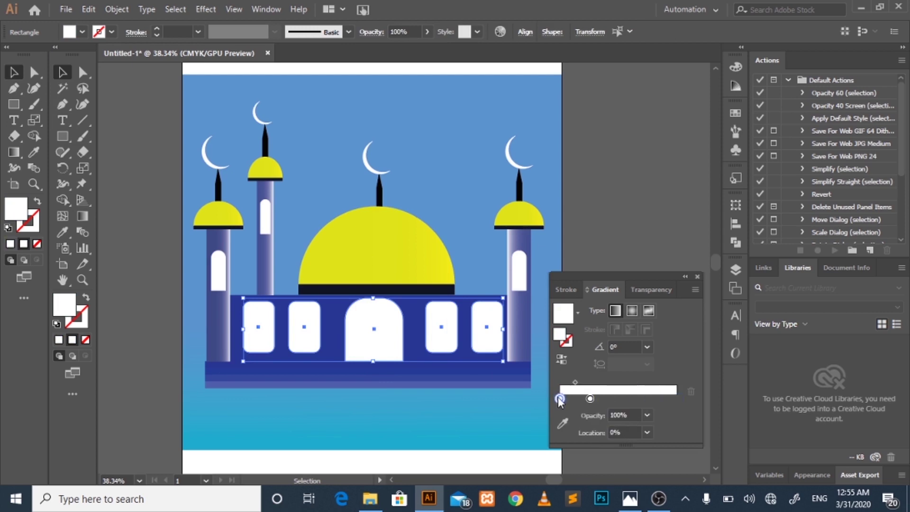
pyautogui.doubleClick(560, 399)
pyautogui.moveTo(577, 327); pyautogui.dragTo(615, 326)
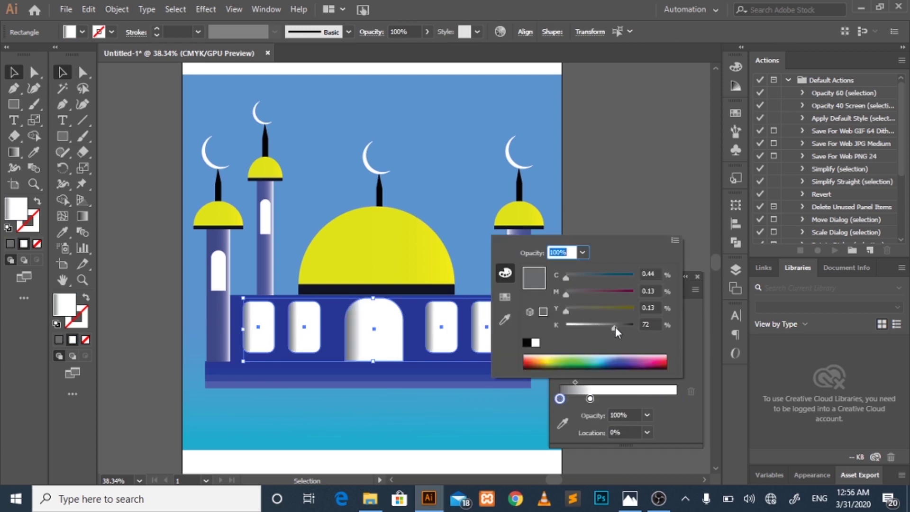
pyautogui.click(590, 394)
pyautogui.moveTo(590, 399); pyautogui.dragTo(677, 398)
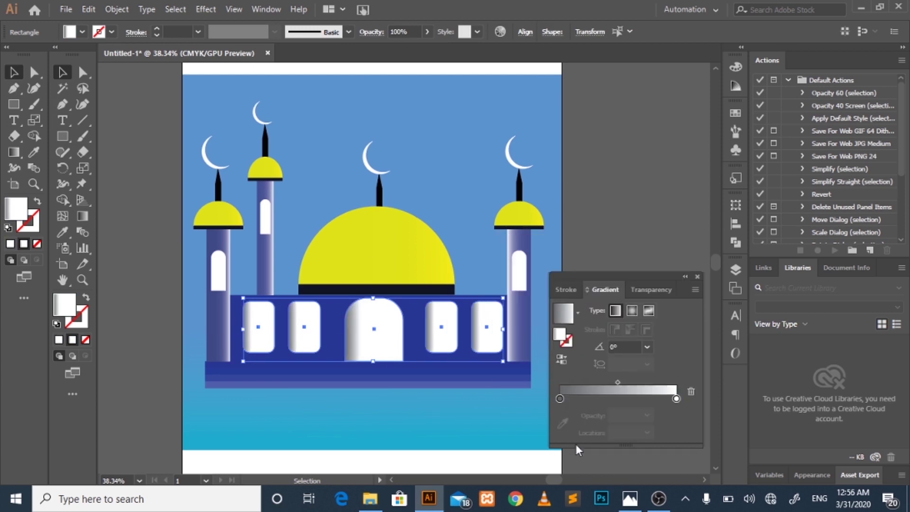
pyautogui.moveTo(617, 382); pyautogui.dragTo(579, 382)
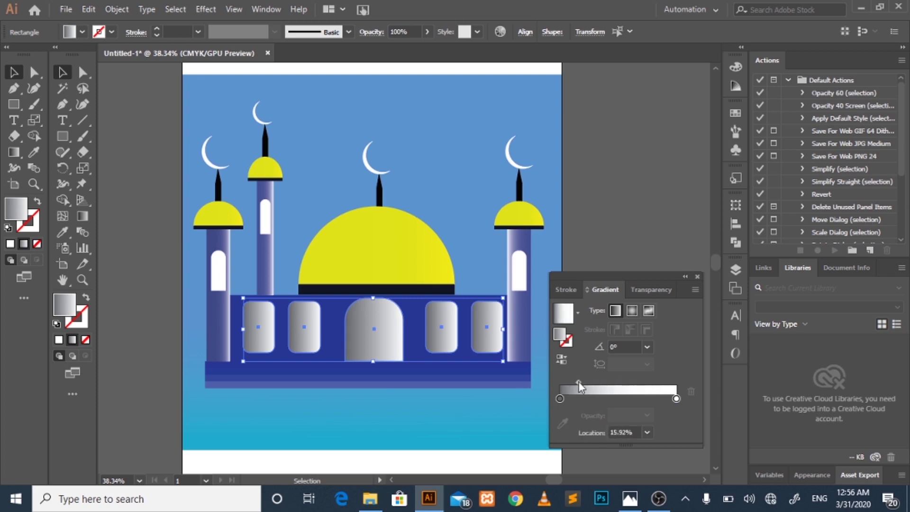
# Step: Reselect the hall windows and nudge their gradient blend point to 22.63%
pyautogui.click(263, 222)
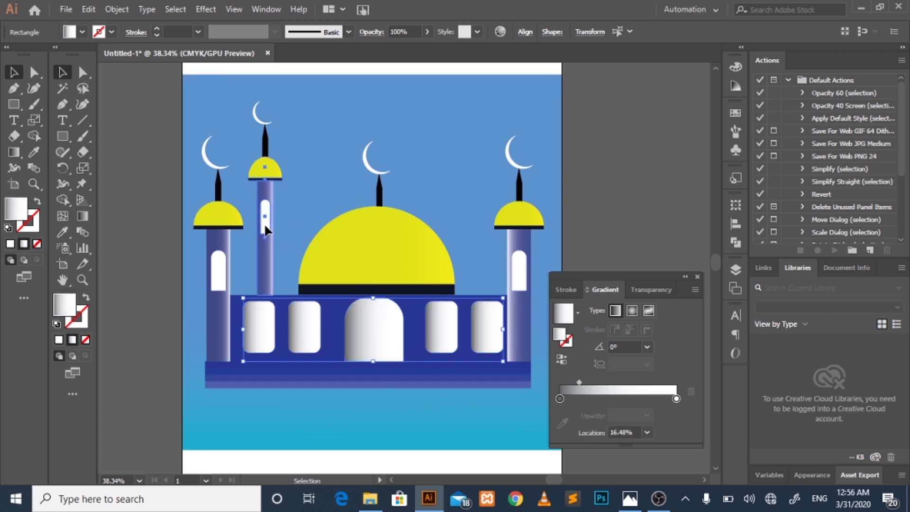
pyautogui.keyDown('shift'); pyautogui.click(219, 266); pyautogui.keyUp('shift')
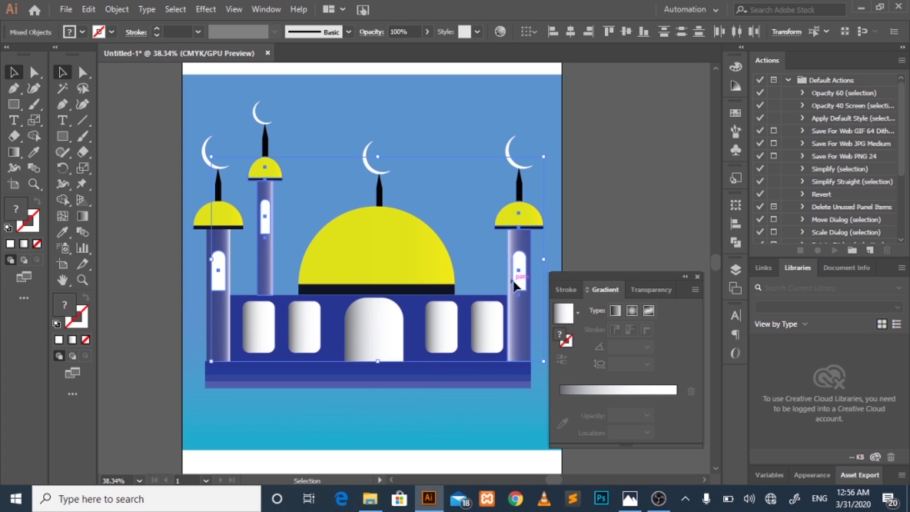
pyautogui.click(515, 284)
pyautogui.press('a')
pyautogui.keyDown('shift'); pyautogui.click(265, 216); pyautogui.keyUp('shift')
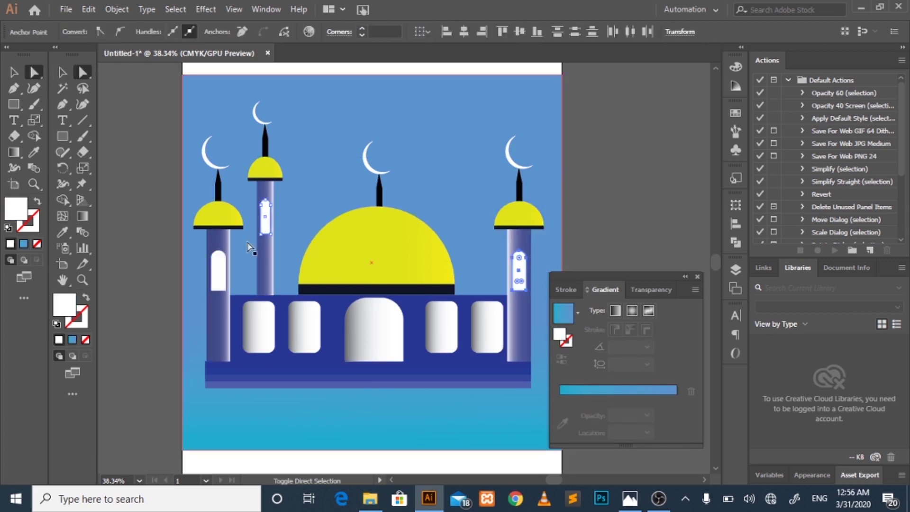
pyautogui.click(257, 323)
pyautogui.press('v')
pyautogui.click(294, 188)
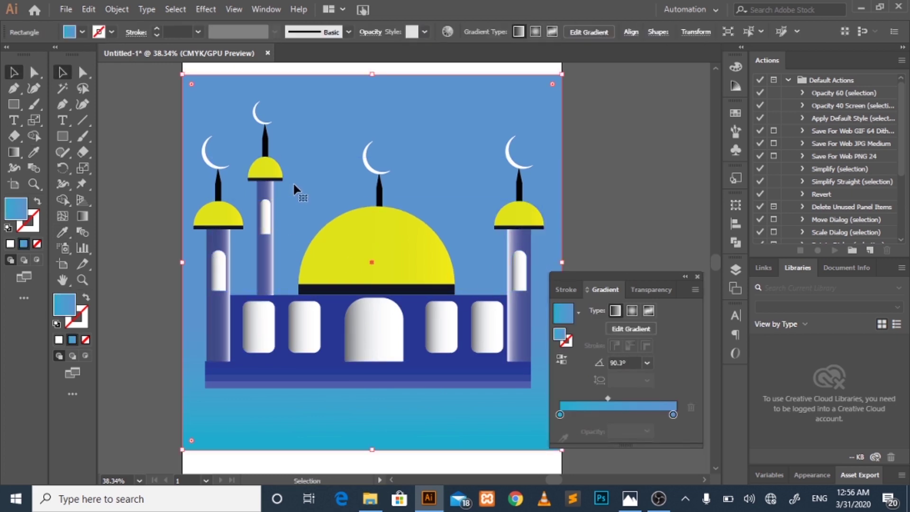
pyautogui.click(487, 327)
pyautogui.keyDown('shift'); pyautogui.click(441, 328); pyautogui.keyUp('shift')
pyautogui.keyDown('shift'); pyautogui.click(347, 328); pyautogui.keyUp('shift')
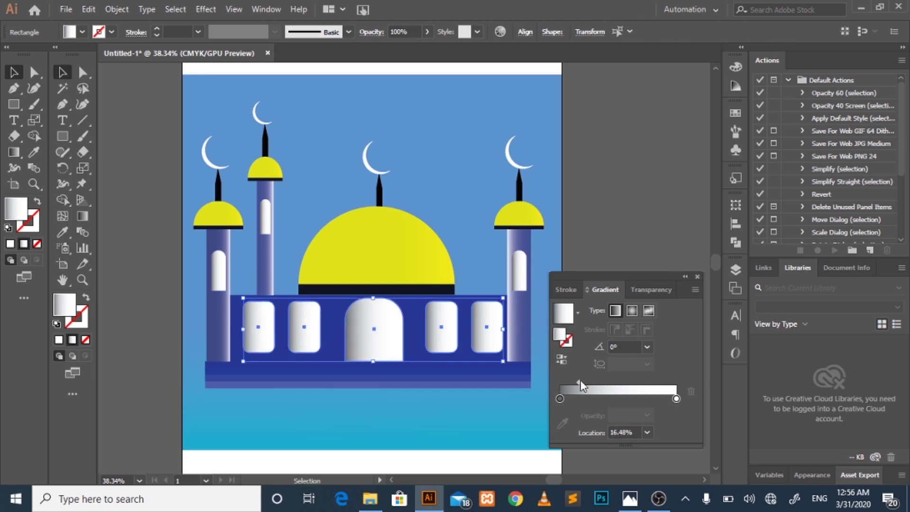
pyautogui.moveTo(581, 382); pyautogui.dragTo(588, 384)
# Step: Collapse and restore the Gradient panel using Ctrl+F9
pyautogui.click(556, 268)
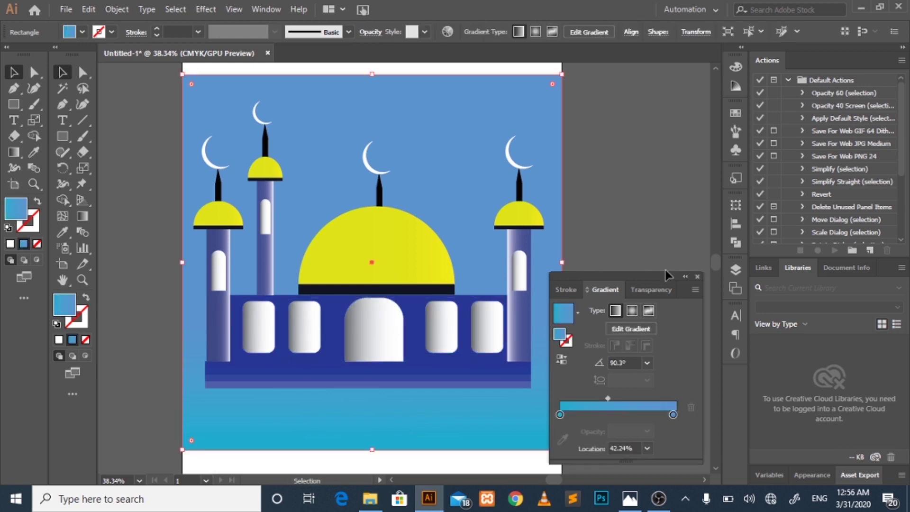
pyautogui.click(686, 279)
pyautogui.hotkey('ctrl', 'F9')
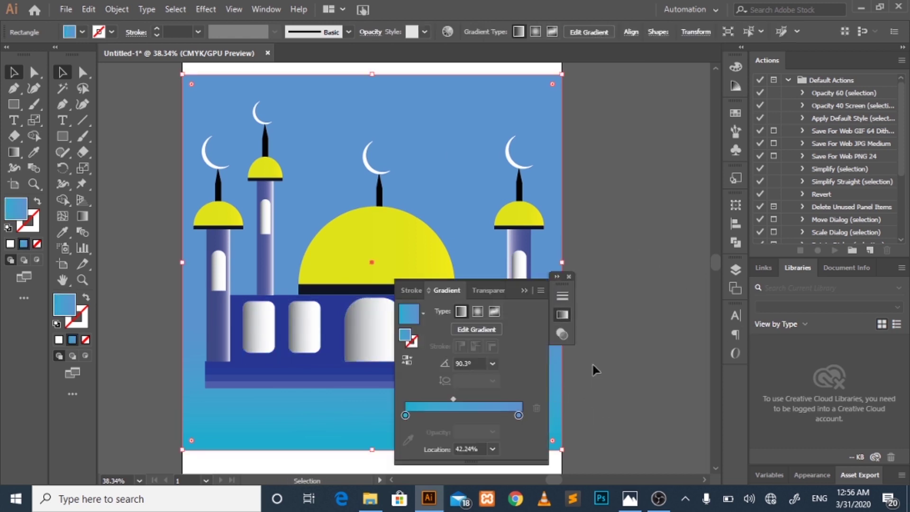
pyautogui.click(557, 277)
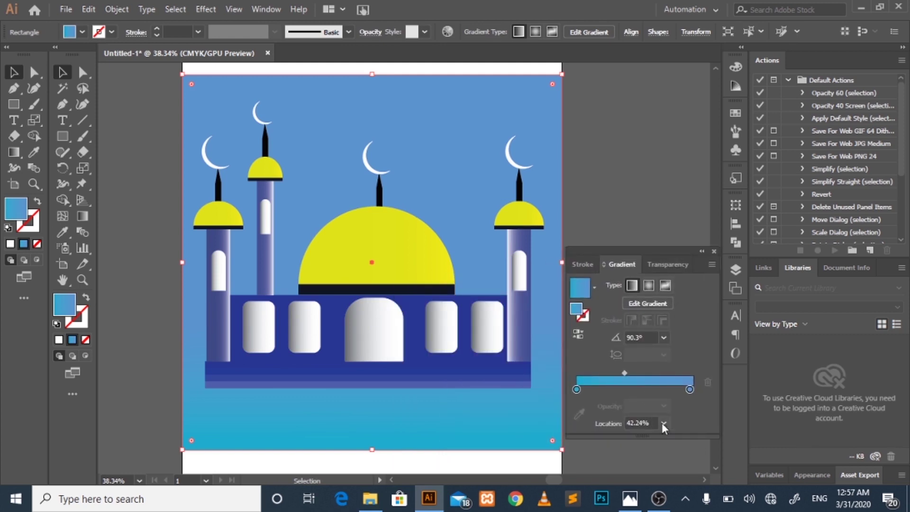
pyautogui.hotkey('shift', 'ctrl', 'F10')
pyautogui.hotkey('ctrl', 'F10')
pyautogui.hotkey('ctrl', 'F9')
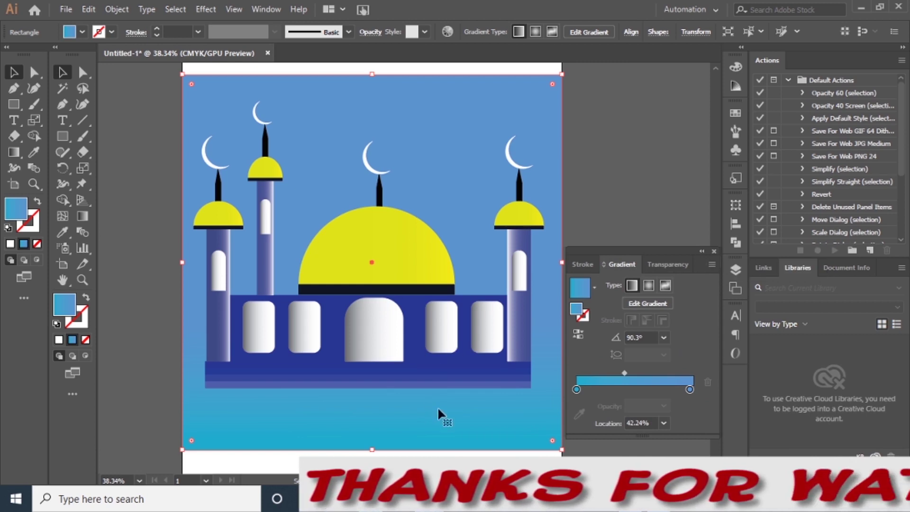
# Step: Set the sky gradient's start stop to white (CMYK 0) and midpoint near 70%
pyautogui.doubleClick(576, 390)
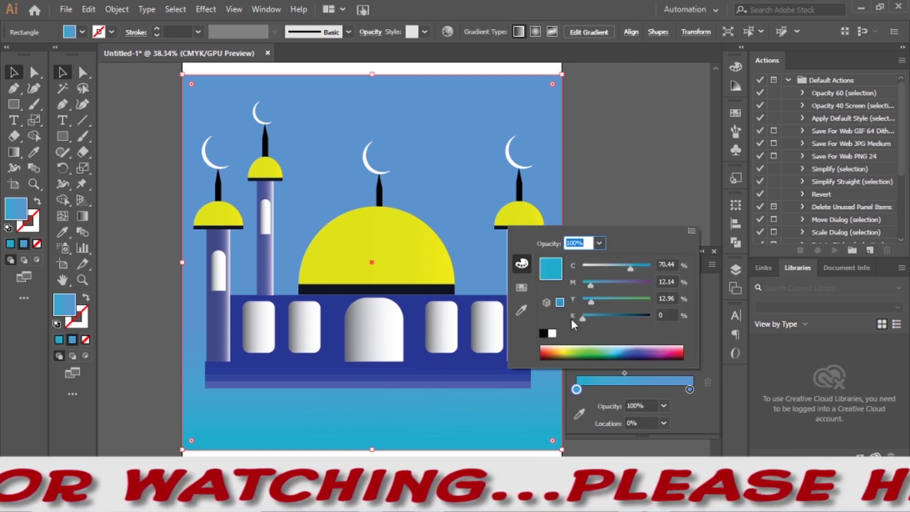
pyautogui.moveTo(626, 267); pyautogui.dragTo(590, 264)
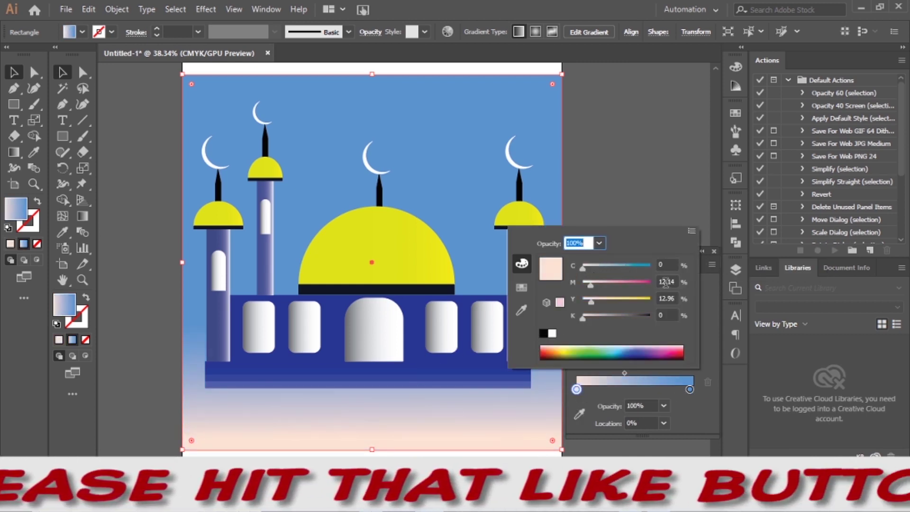
pyautogui.click(553, 333)
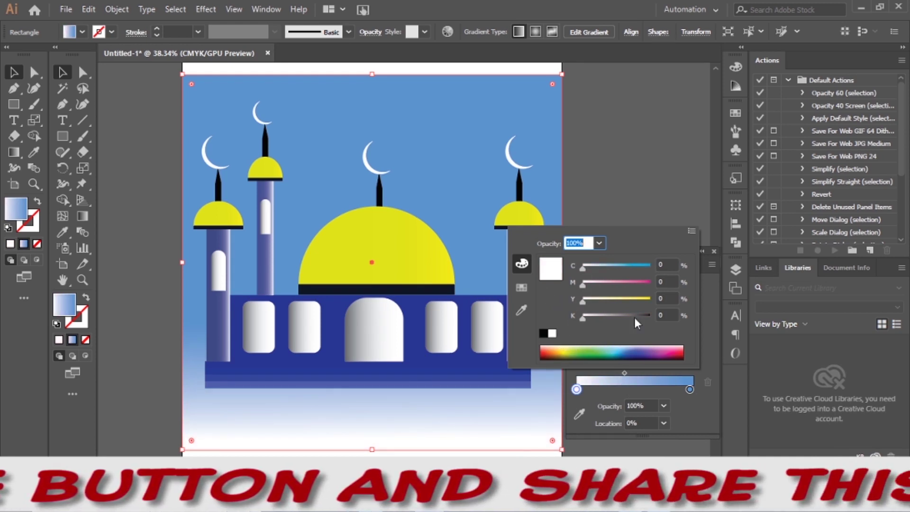
pyautogui.click(645, 208)
pyautogui.moveTo(625, 373); pyautogui.dragTo(656, 374)
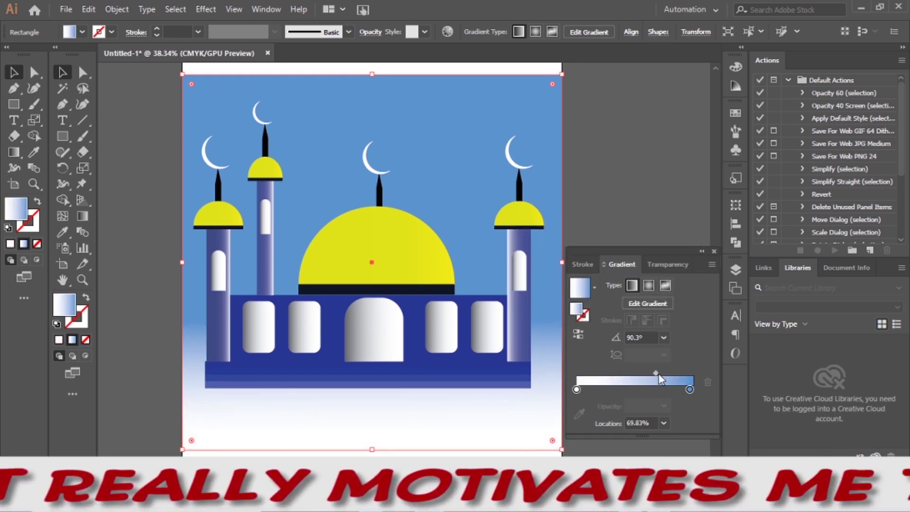
# Step: Deselect the artwork and dock the Gradient panel out of the way
pyautogui.click(702, 251)
pyautogui.click(642, 149)
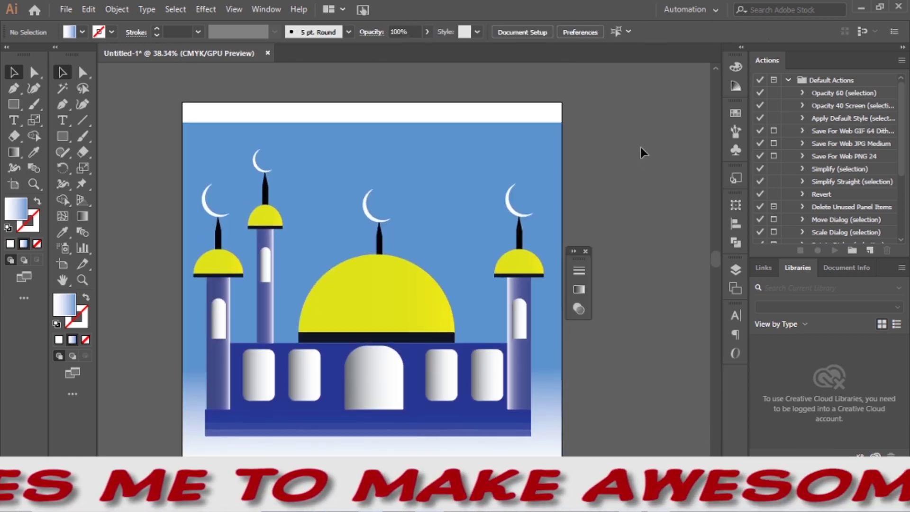
pyautogui.click(460, 185)
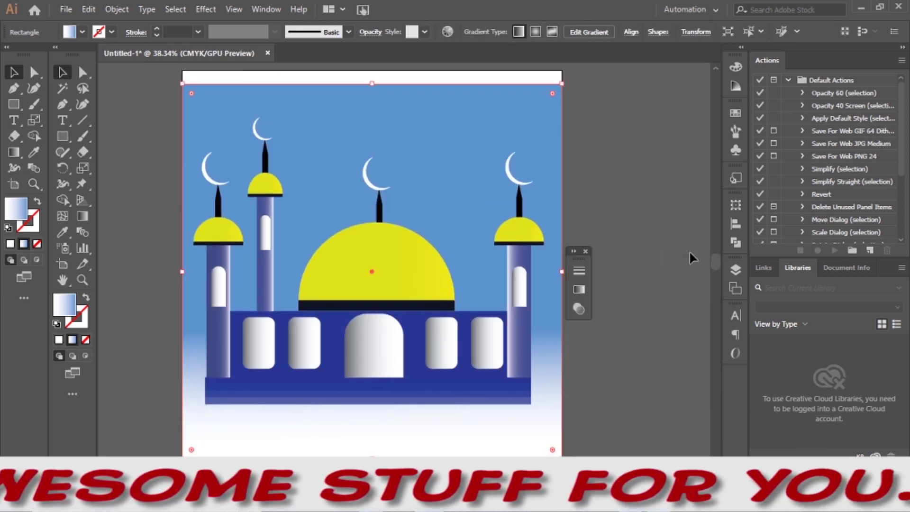
pyautogui.click(659, 343)
pyautogui.moveTo(576, 251); pyautogui.dragTo(736, 379)
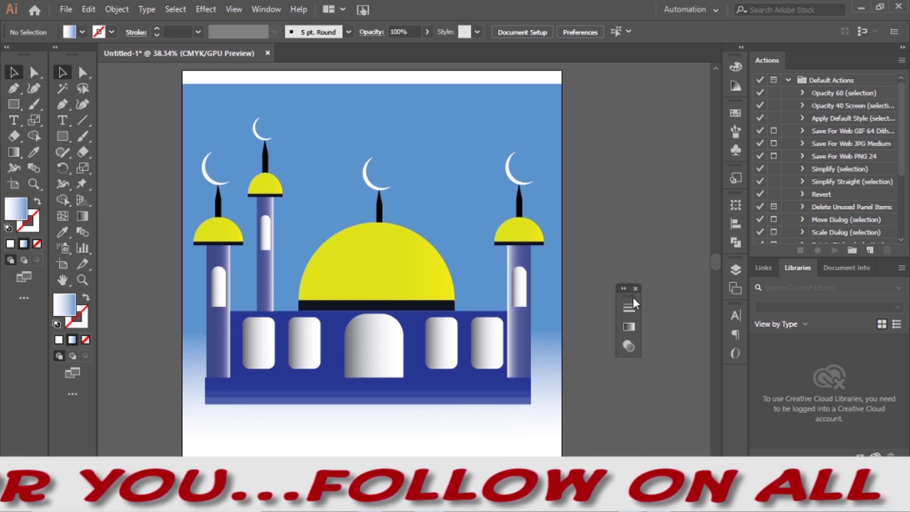
# Step: Save the artwork as 'masjidartai' Illustrator file on the Desktop
pyautogui.hotkey('ctrl', 's')
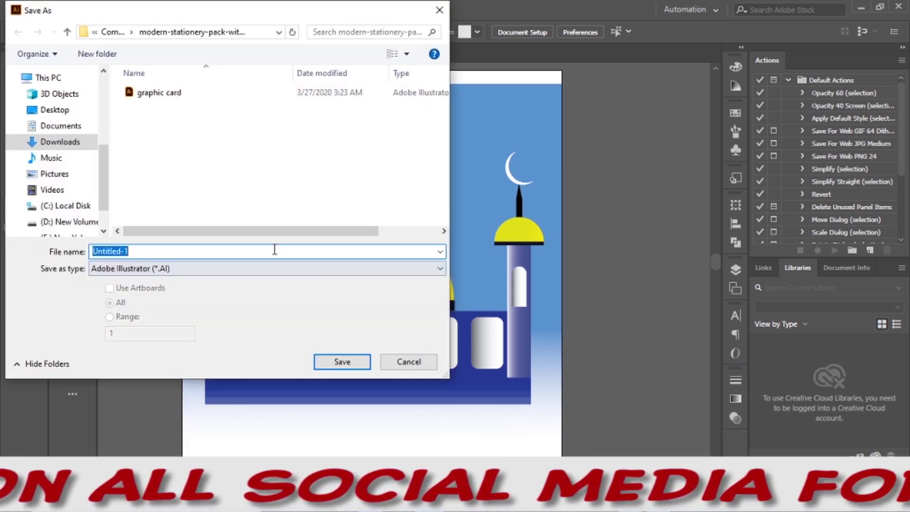
pyautogui.write('masjidartai')
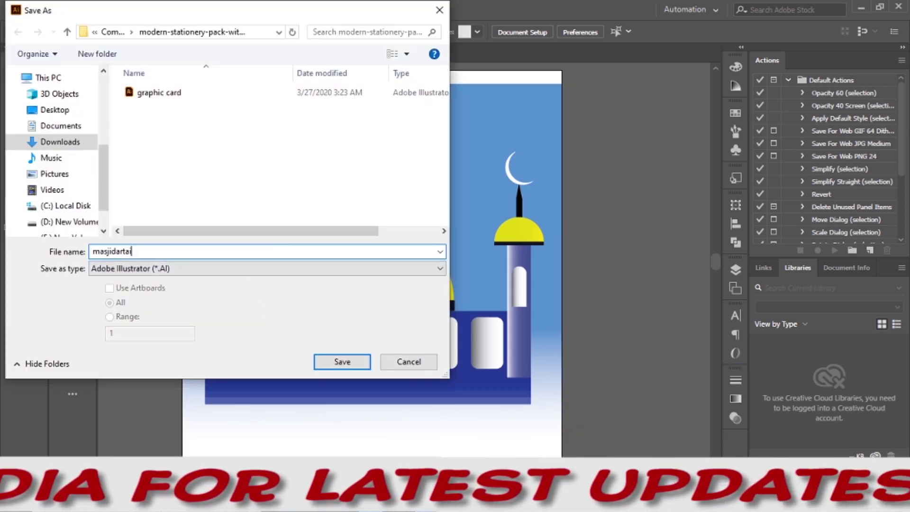
pyautogui.click(56, 110)
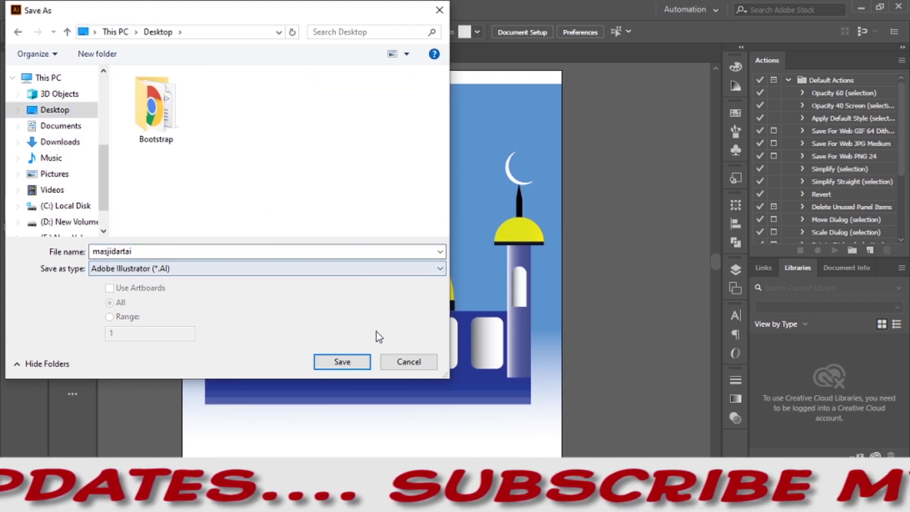
pyautogui.click(362, 362)
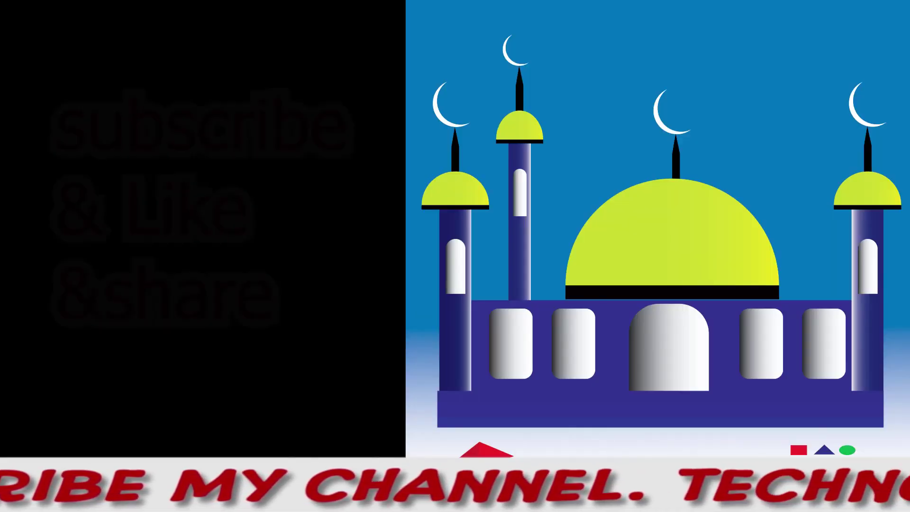